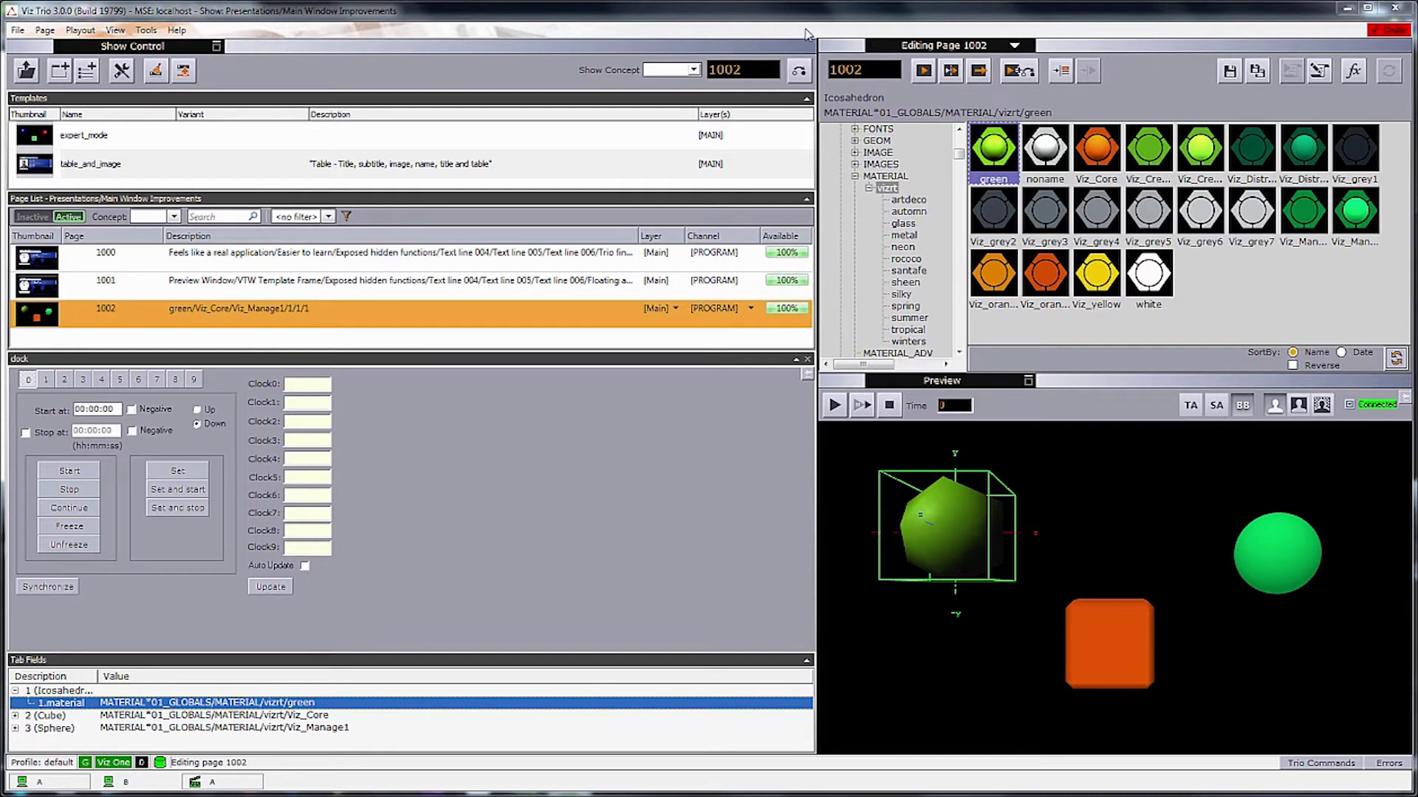
Step: Switch to off-air mode and return to on-air mode
left_click(1391, 33)
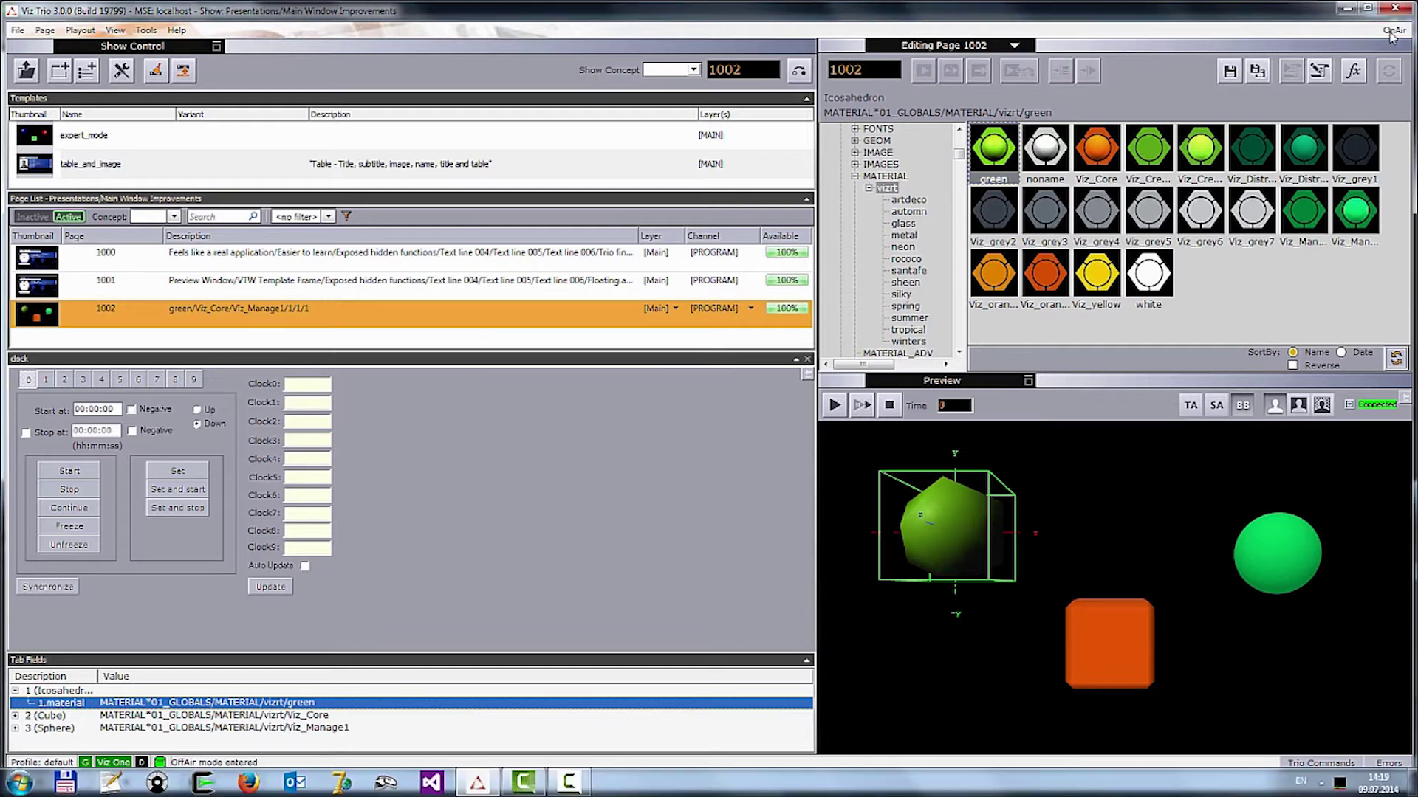
left_click(1391, 33)
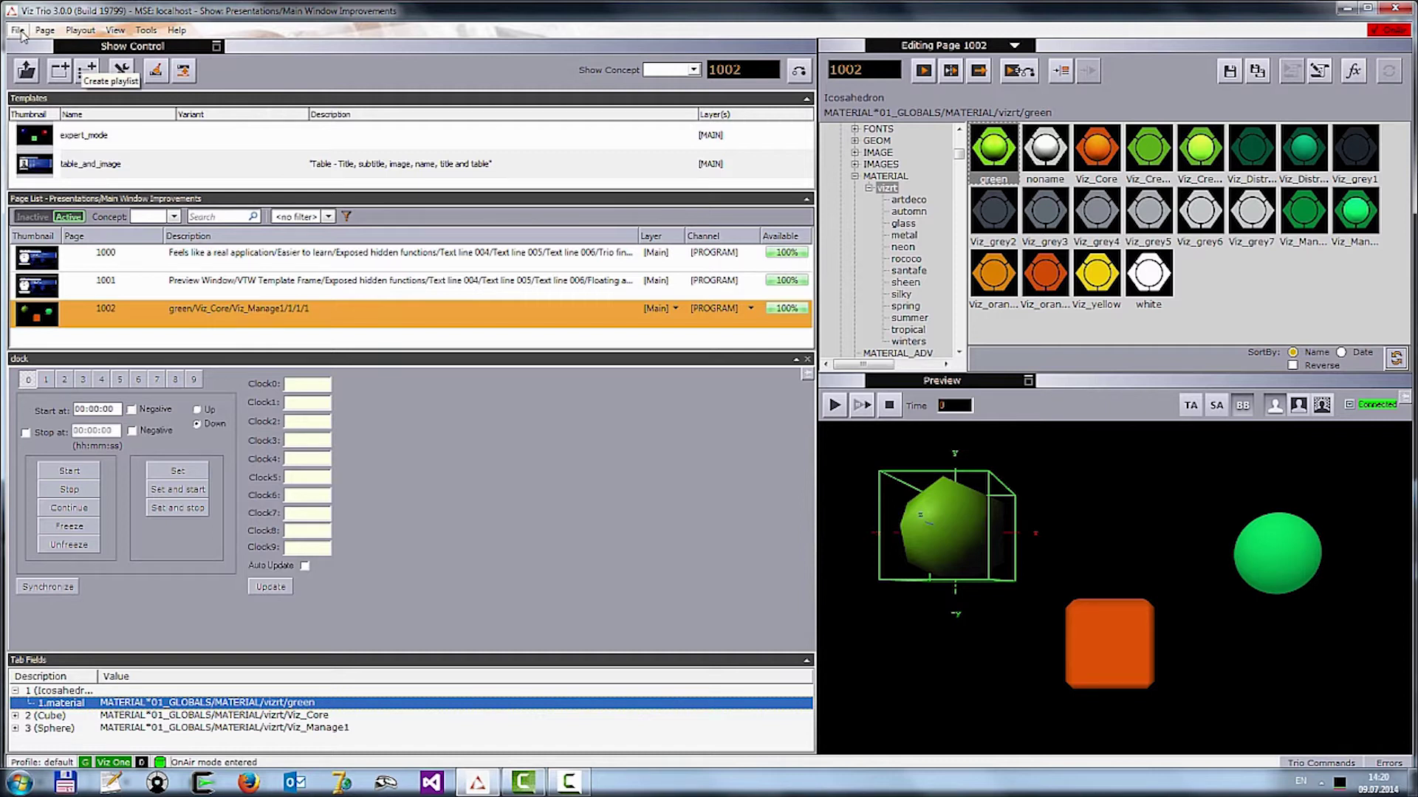
left_click(19, 31)
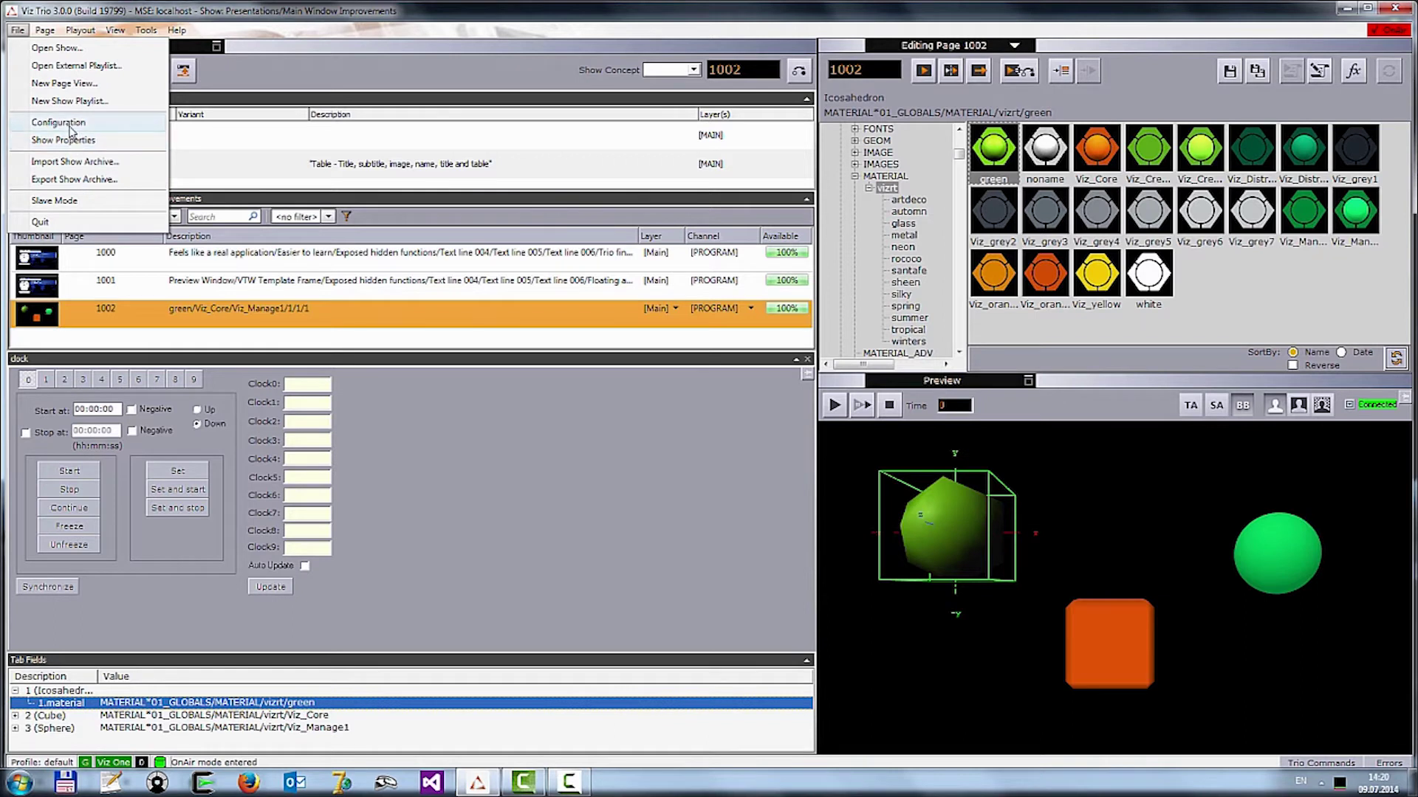
mouse_move(44, 33)
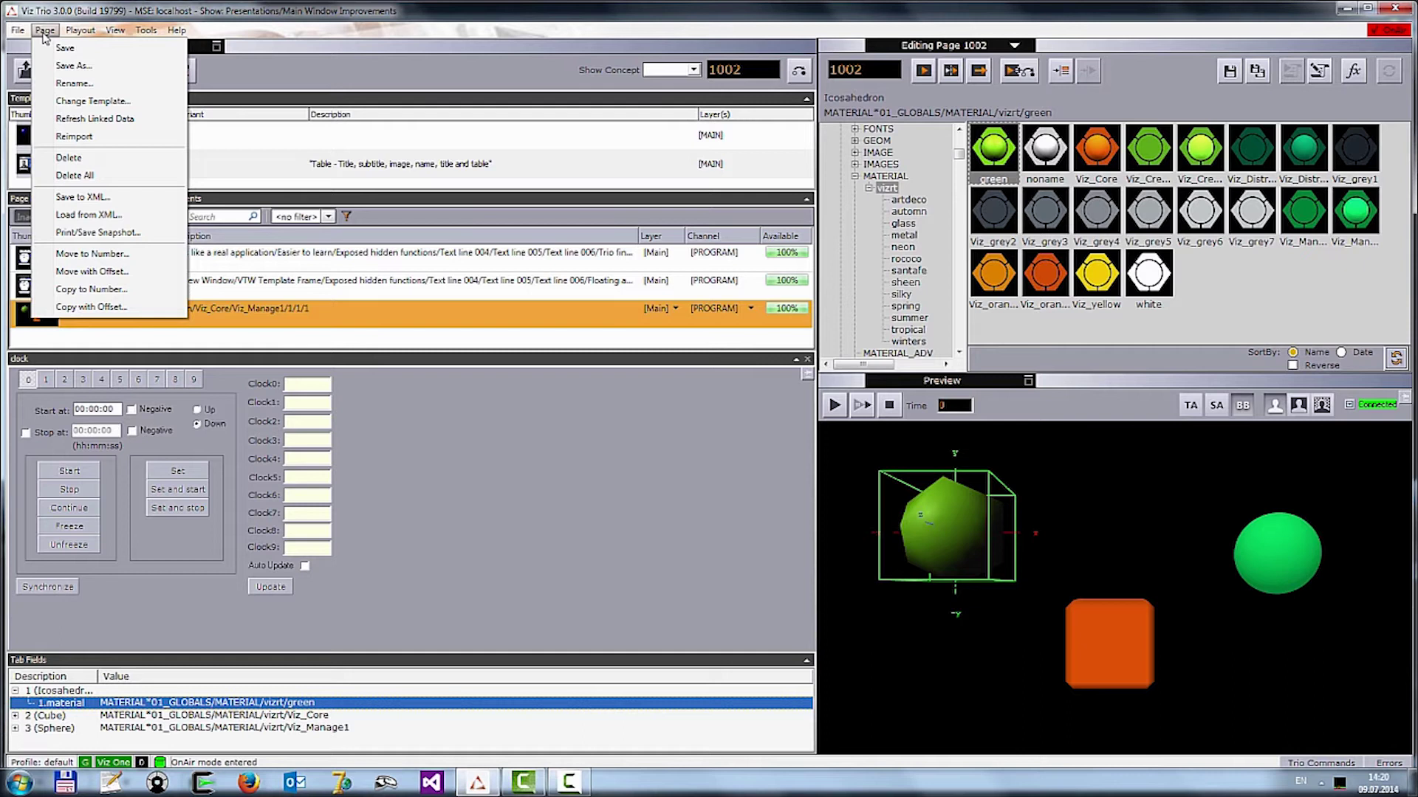
left_click(83, 33)
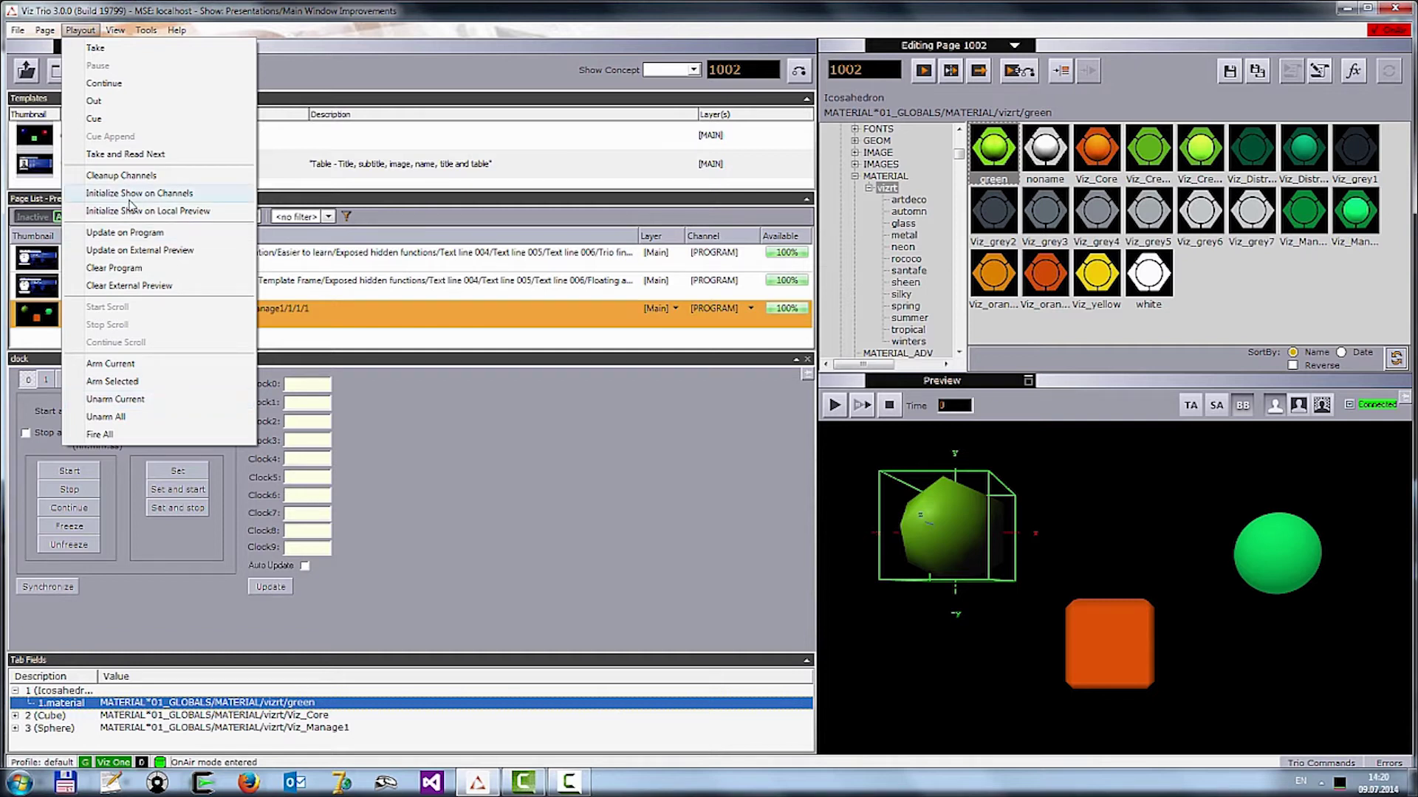
Step: Bring up the Commands window and close it again
mouse_move(116, 31)
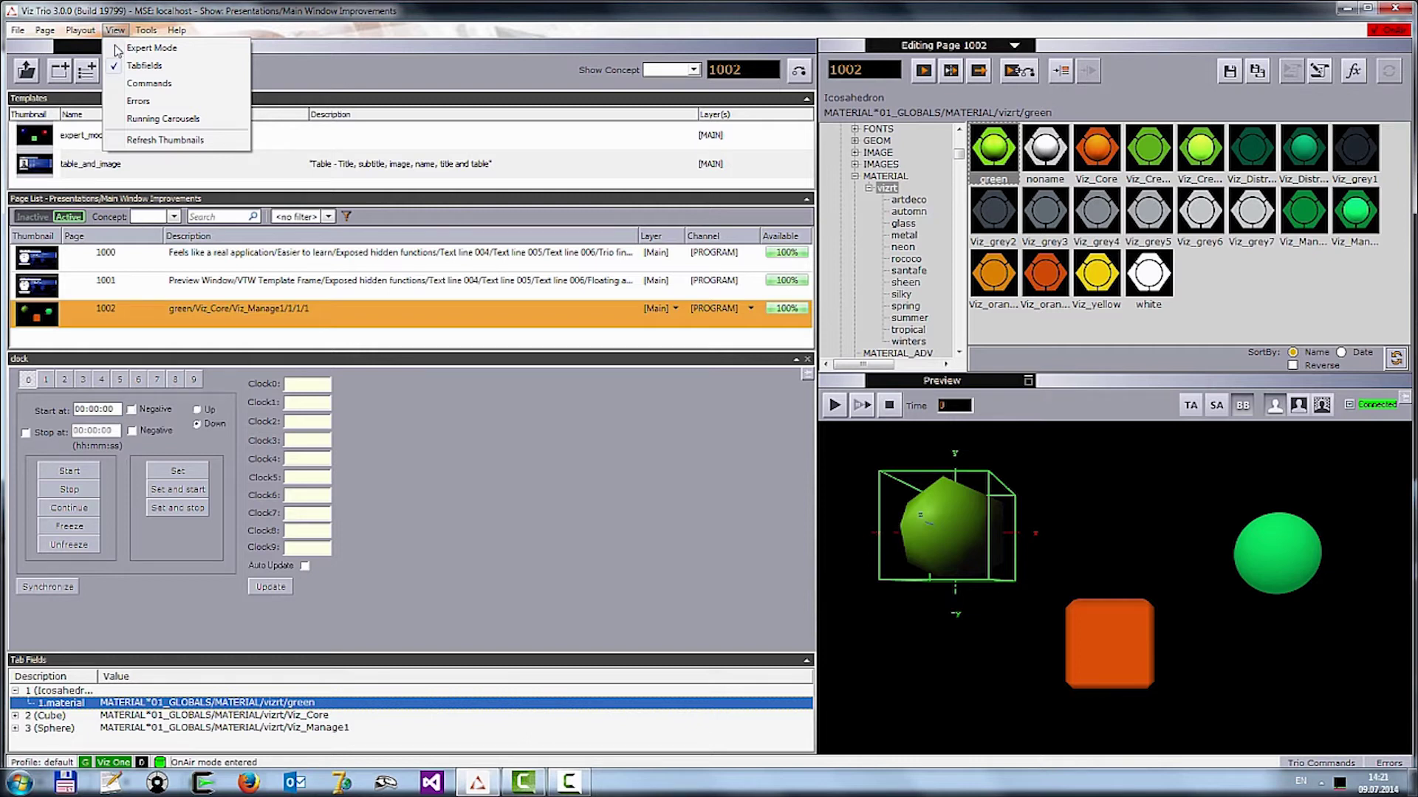
left_click(118, 84)
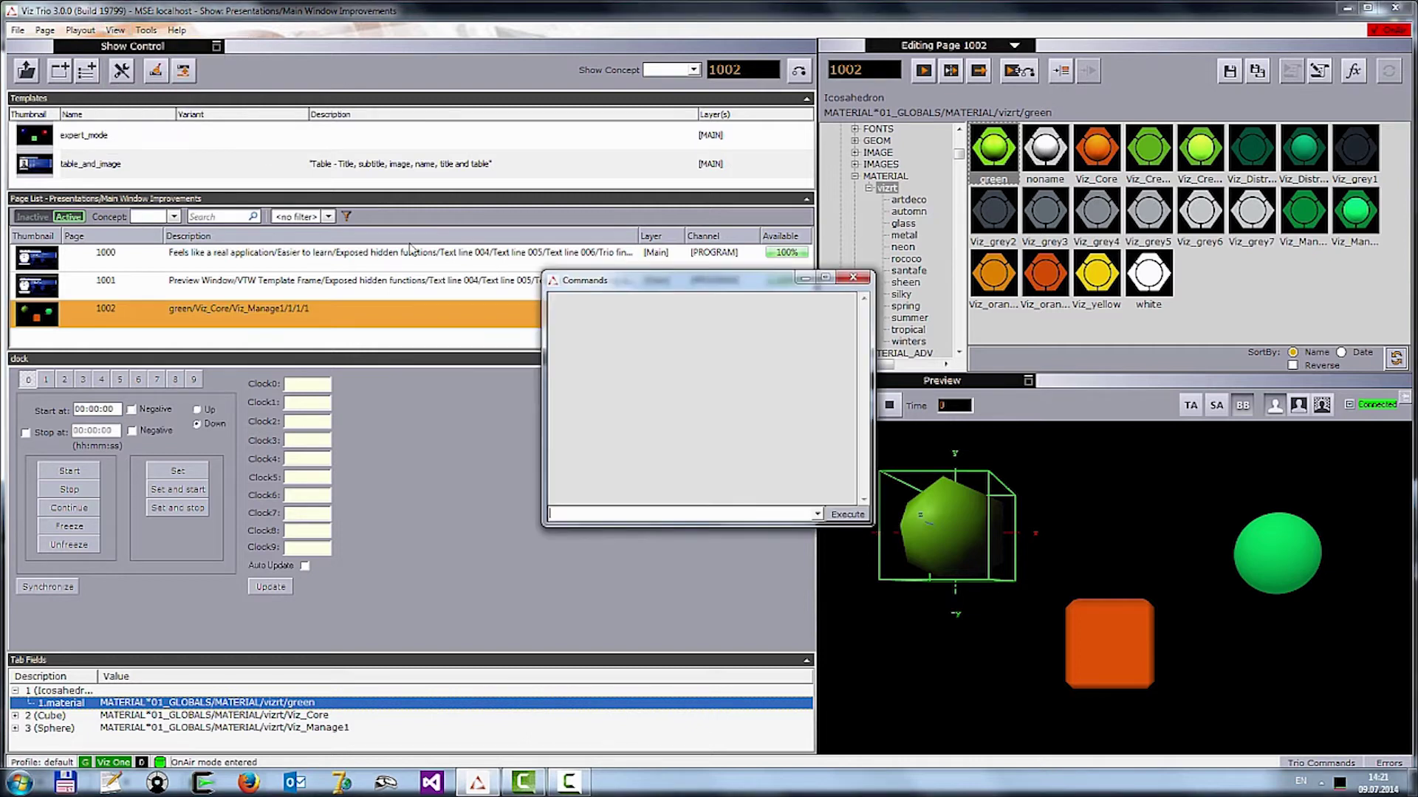
left_click(853, 277)
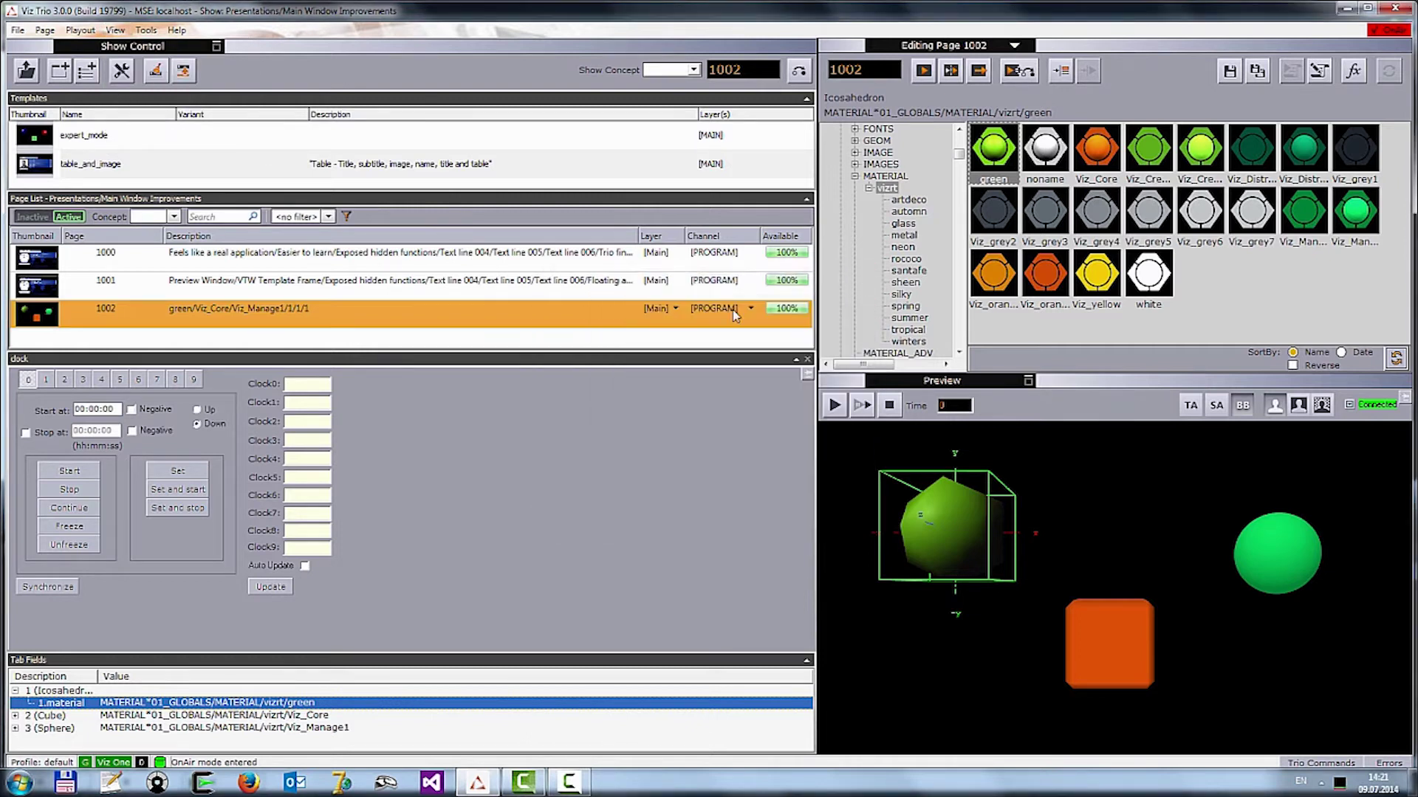
left_click(116, 33)
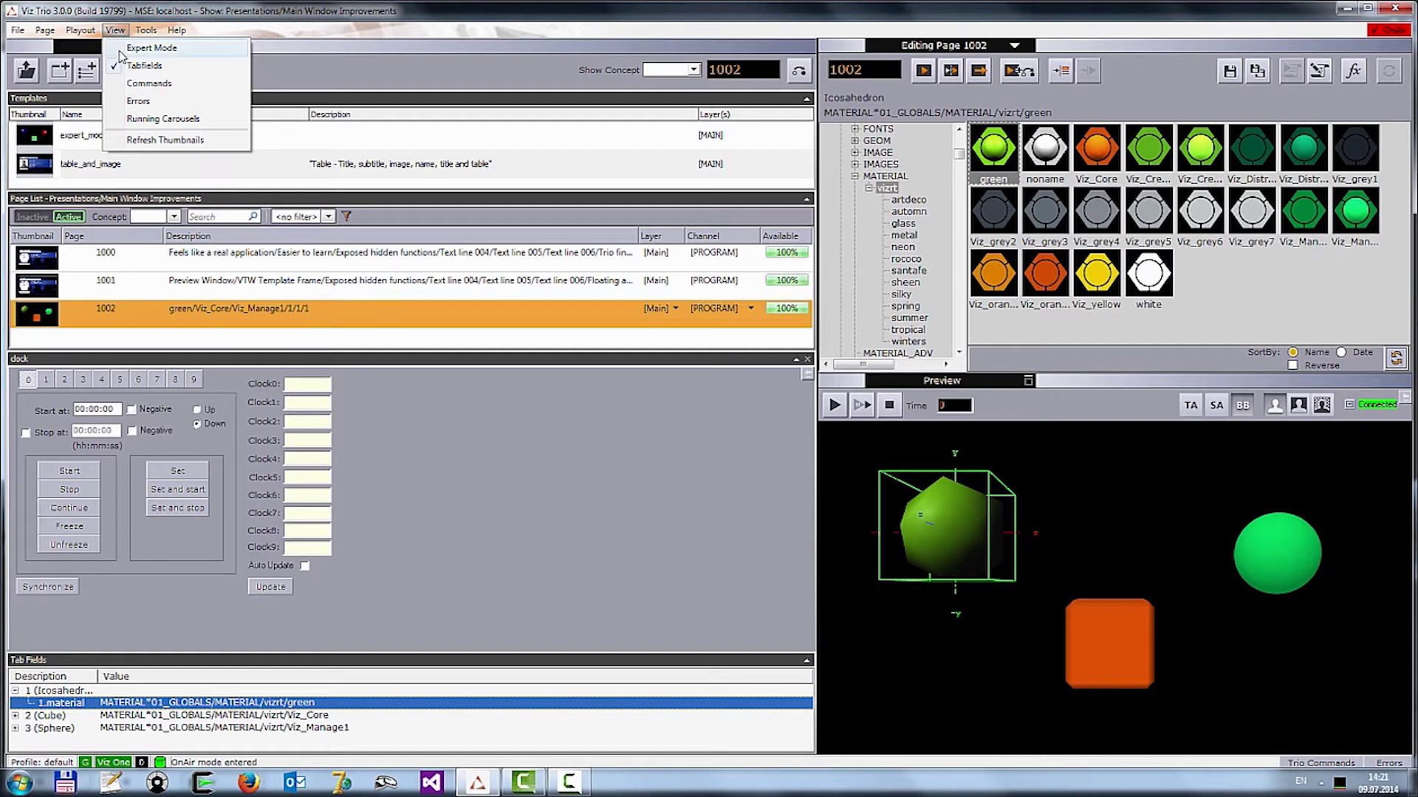
mouse_move(182, 30)
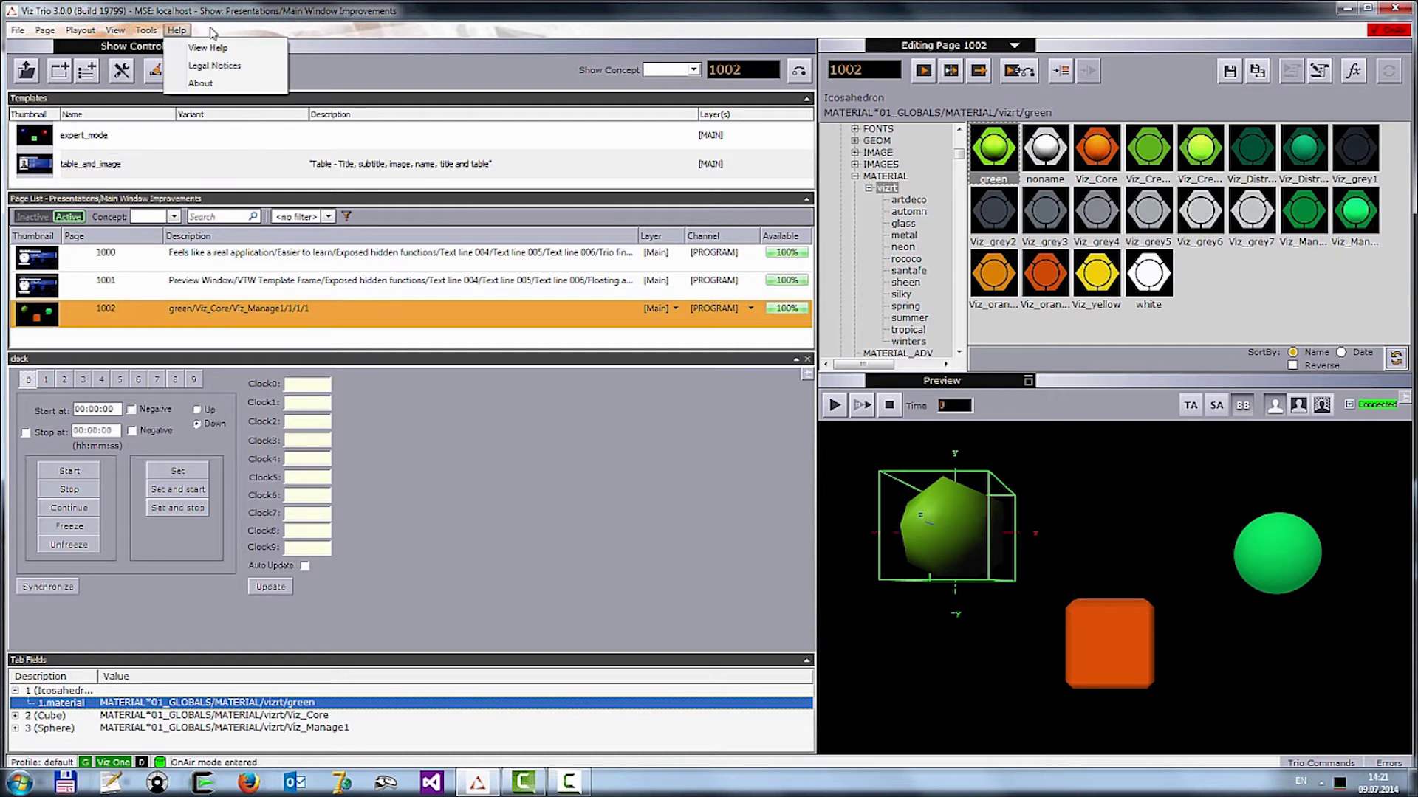
left_click(441, 76)
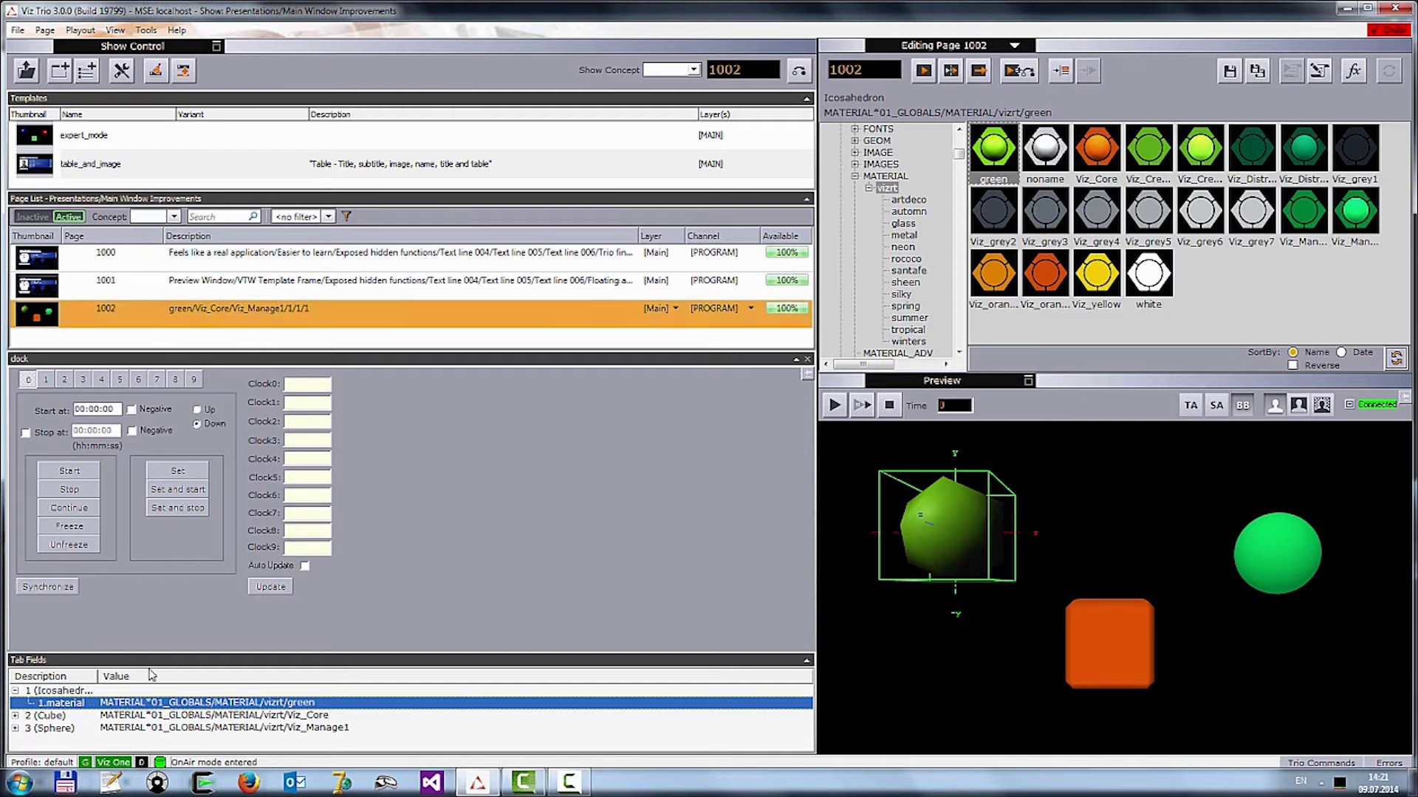
Step: Enable Expert Mode for page 1002 and expand the Icosahedron's tab fields
left_click(15, 716)
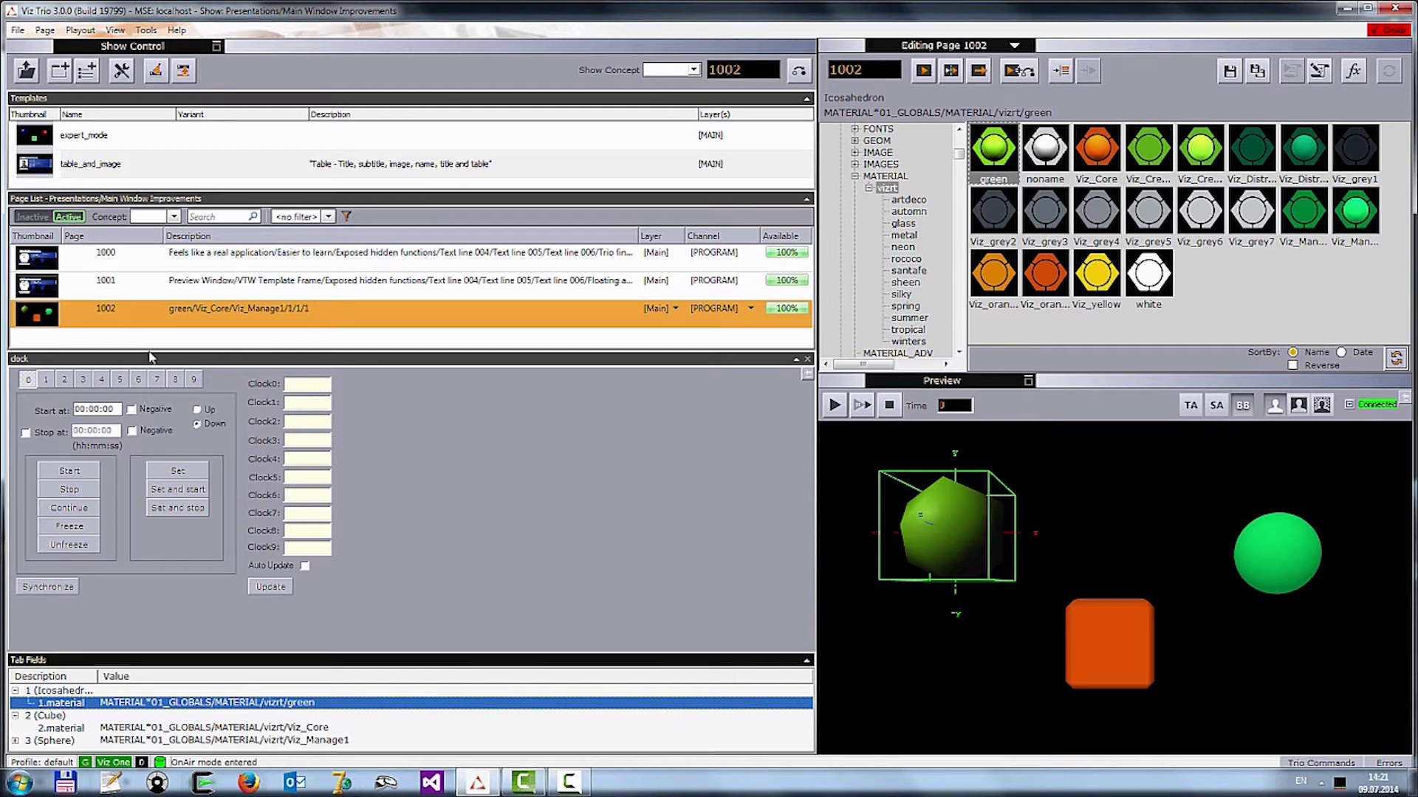
left_click(120, 30)
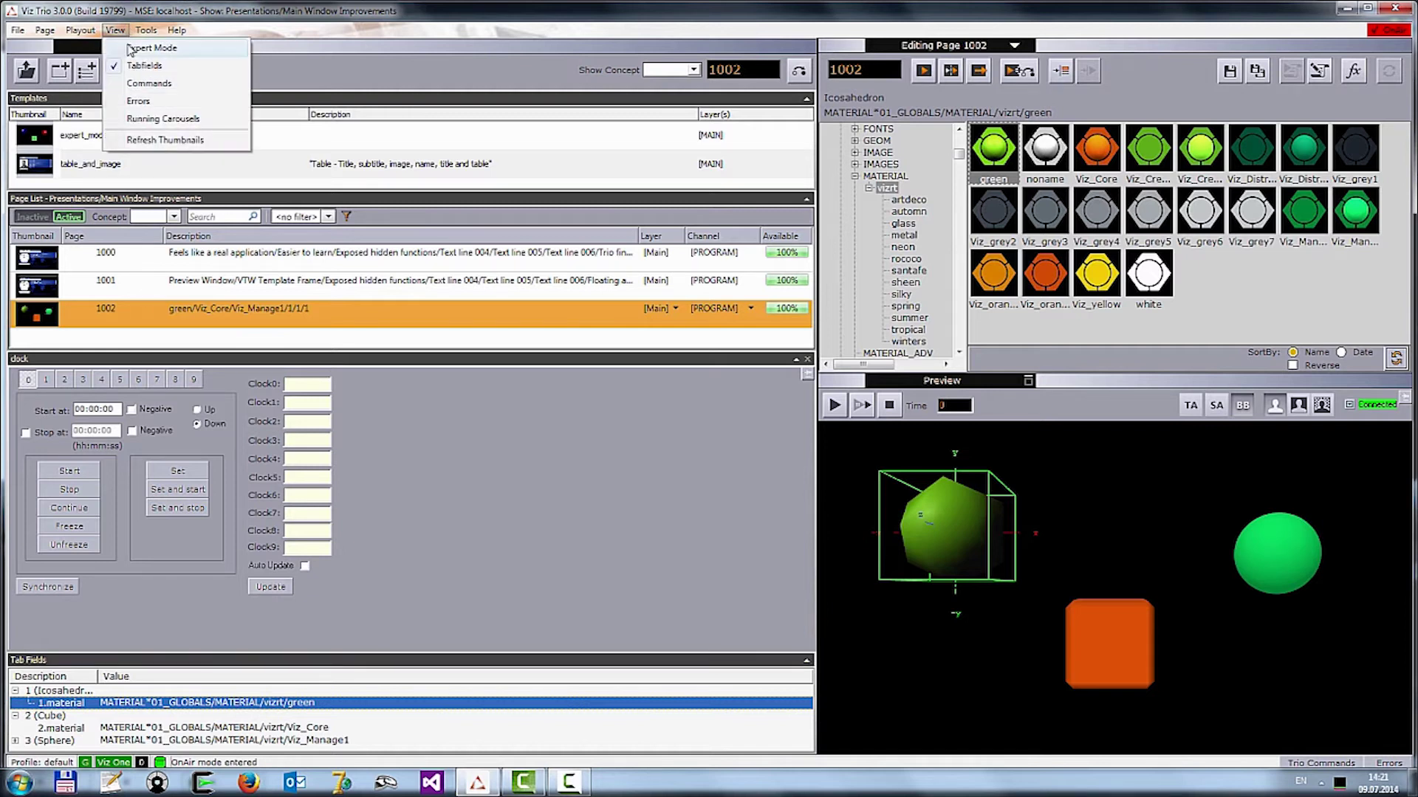
left_click(130, 49)
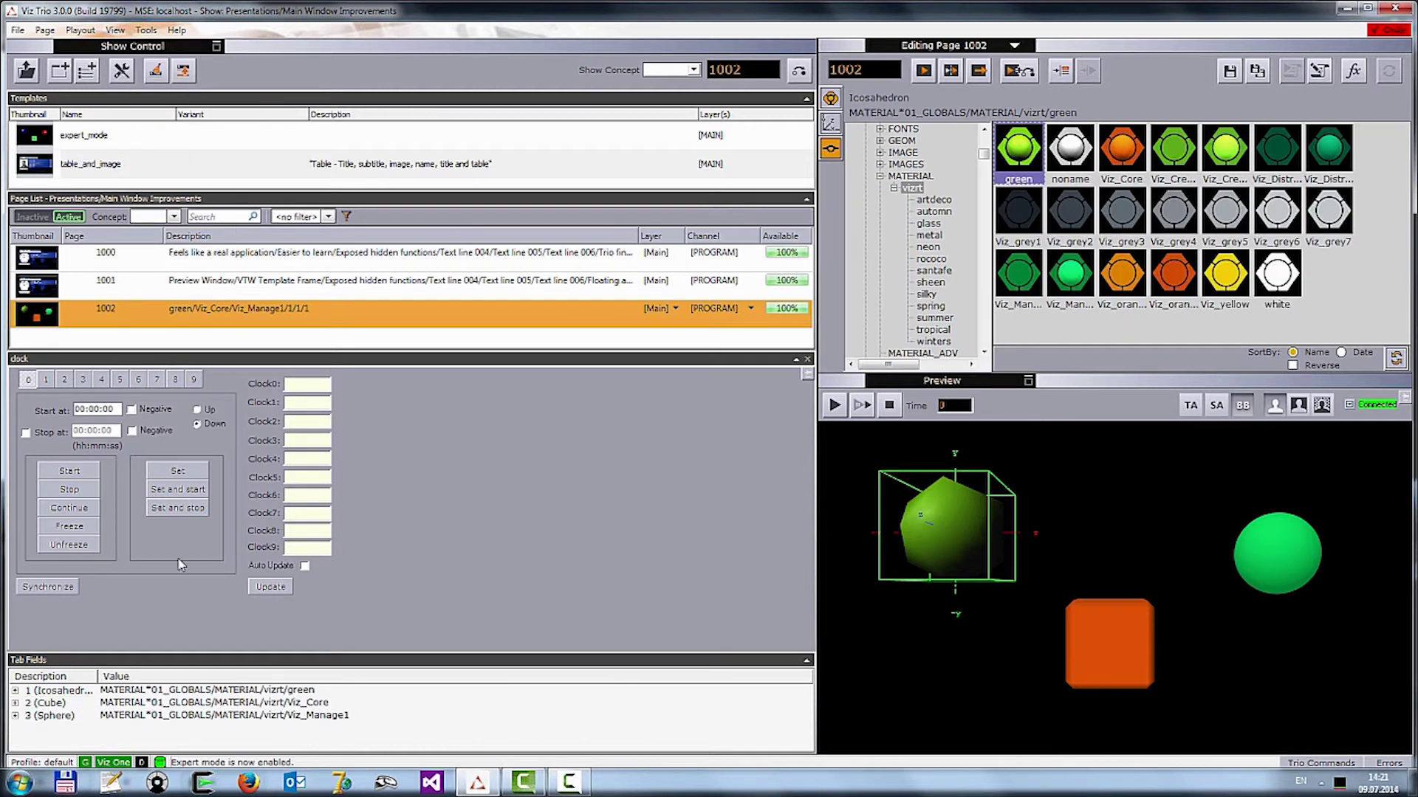
double_click(27, 694)
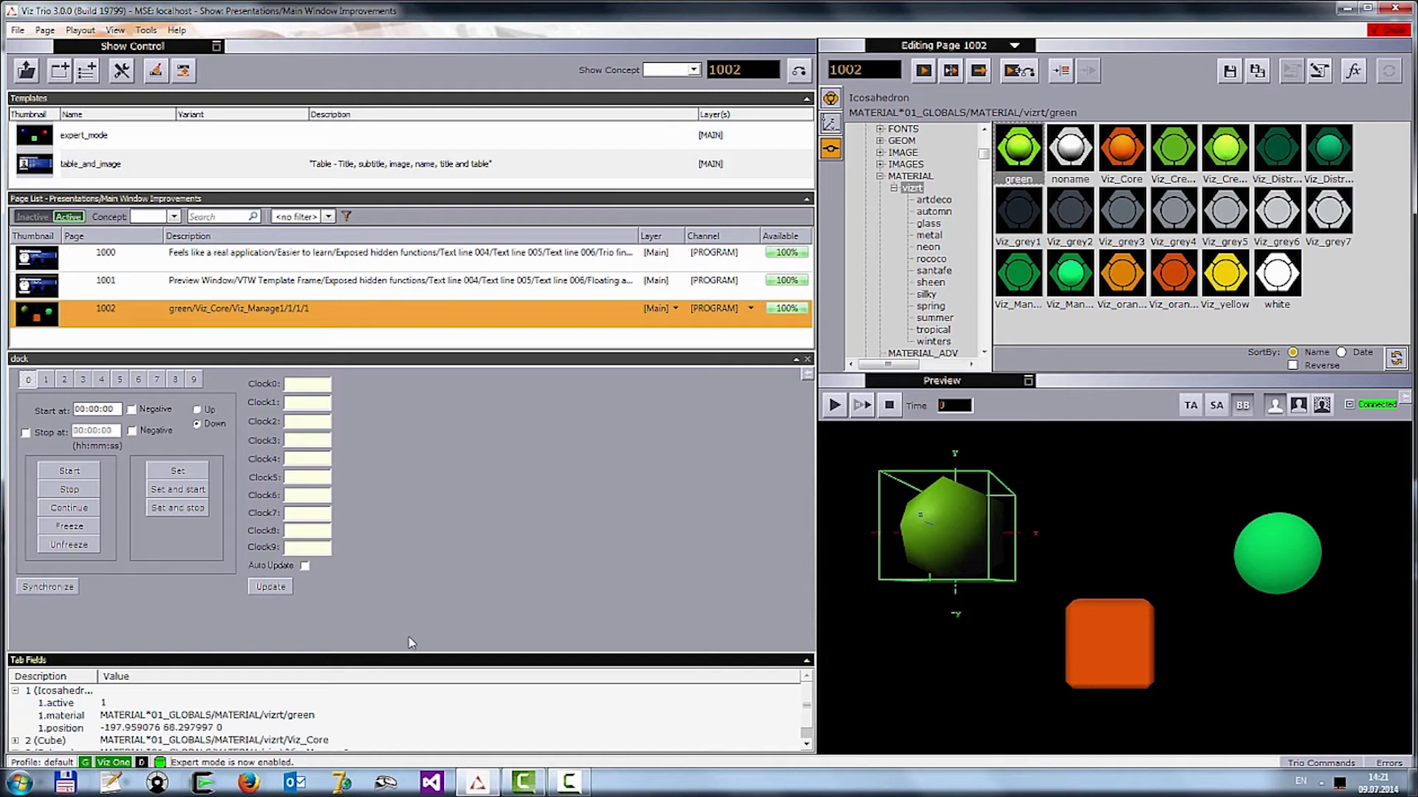
Step: Adjust the Icosahedron's position to X -233.959 and Y 70.298
left_click(831, 124)
left_click_drag(912, 135, 907, 151)
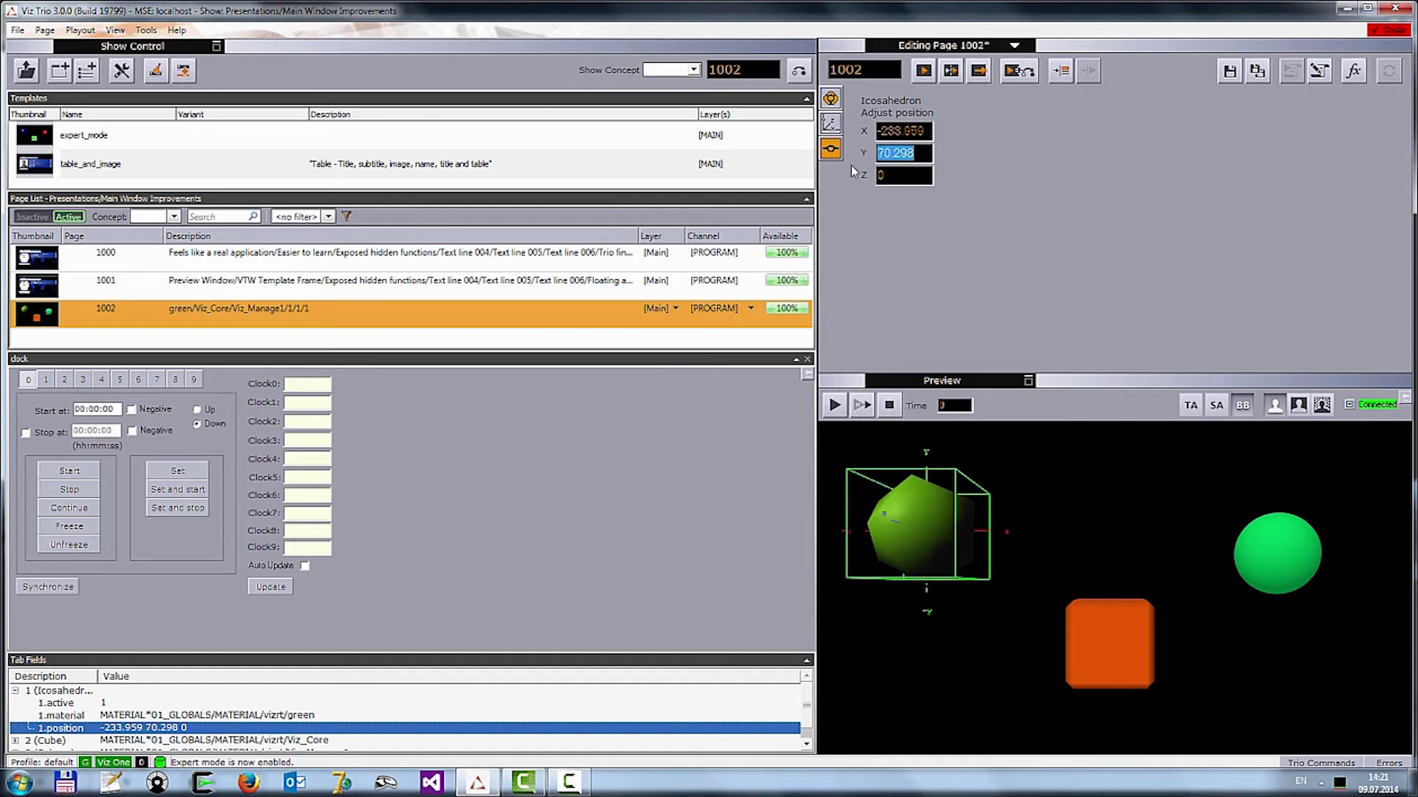
left_click(832, 150)
left_click(831, 151)
Step: Disable Expert Mode
left_click(116, 31)
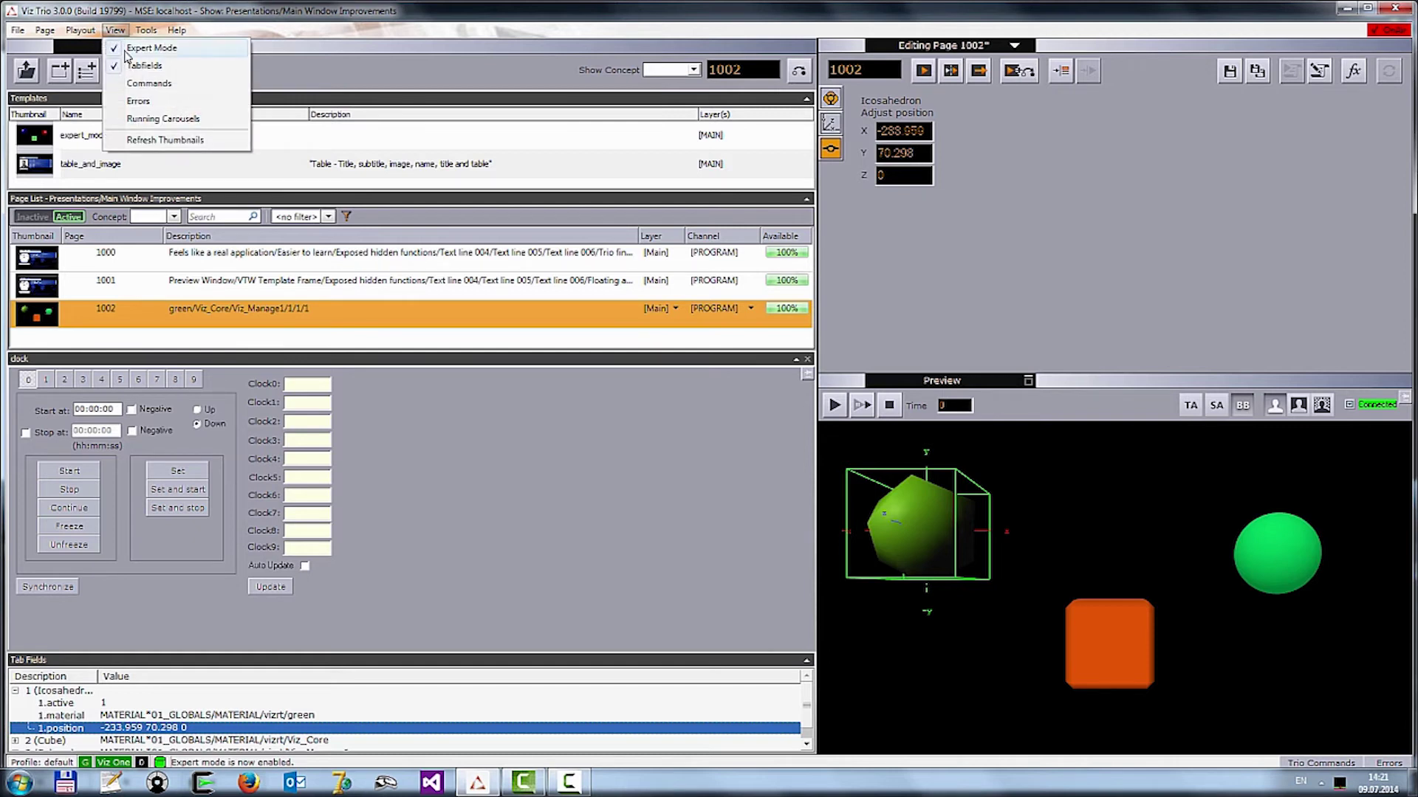
left_click(126, 49)
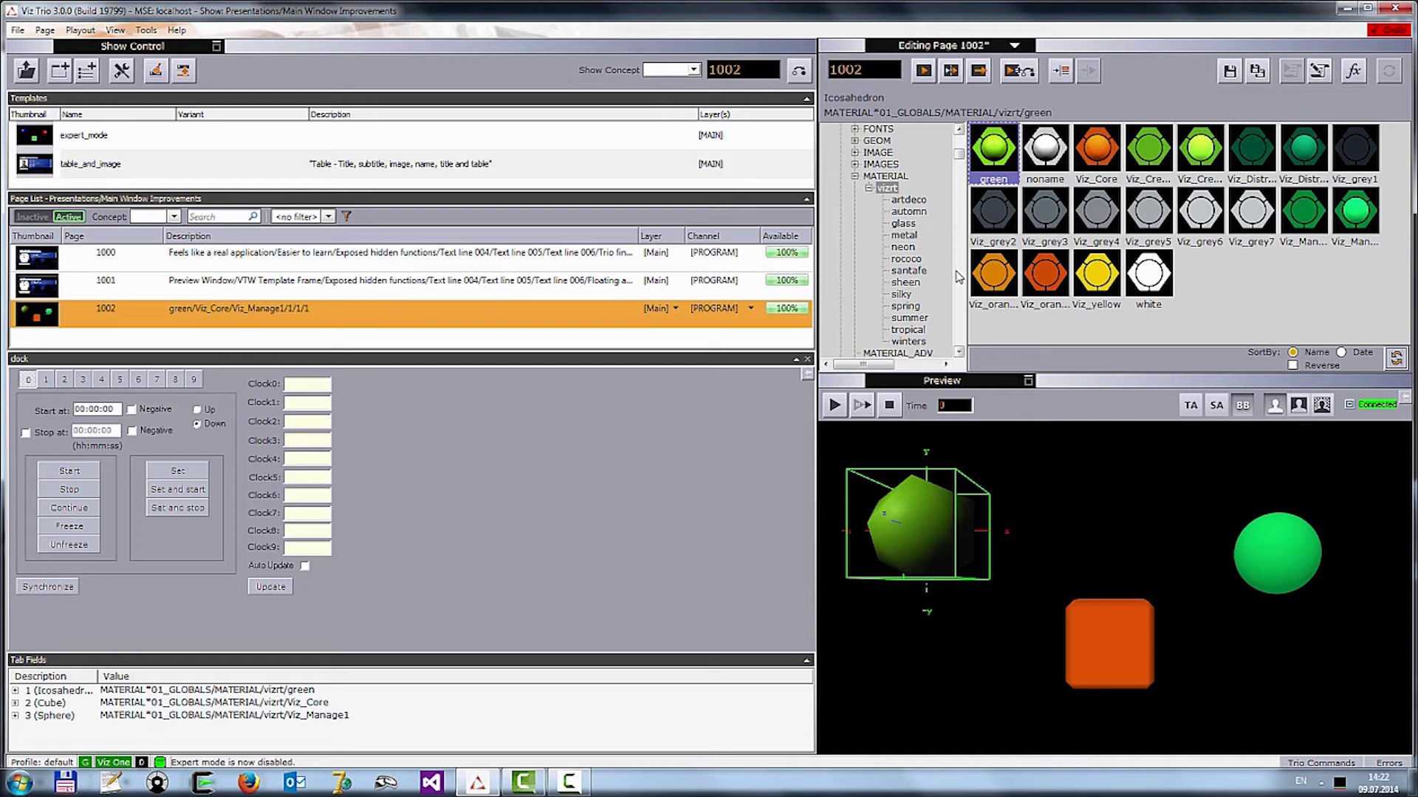
left_click(146, 31)
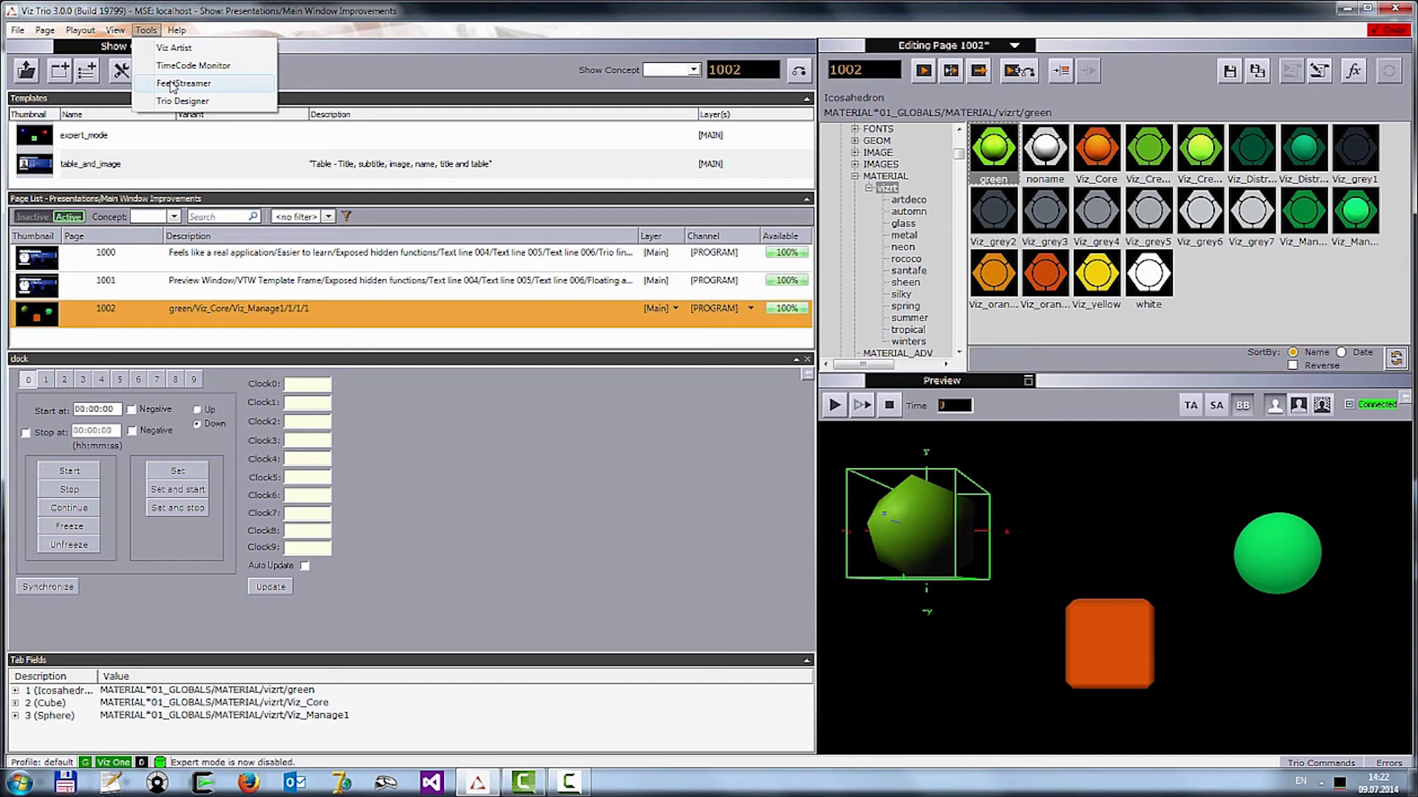
mouse_move(178, 32)
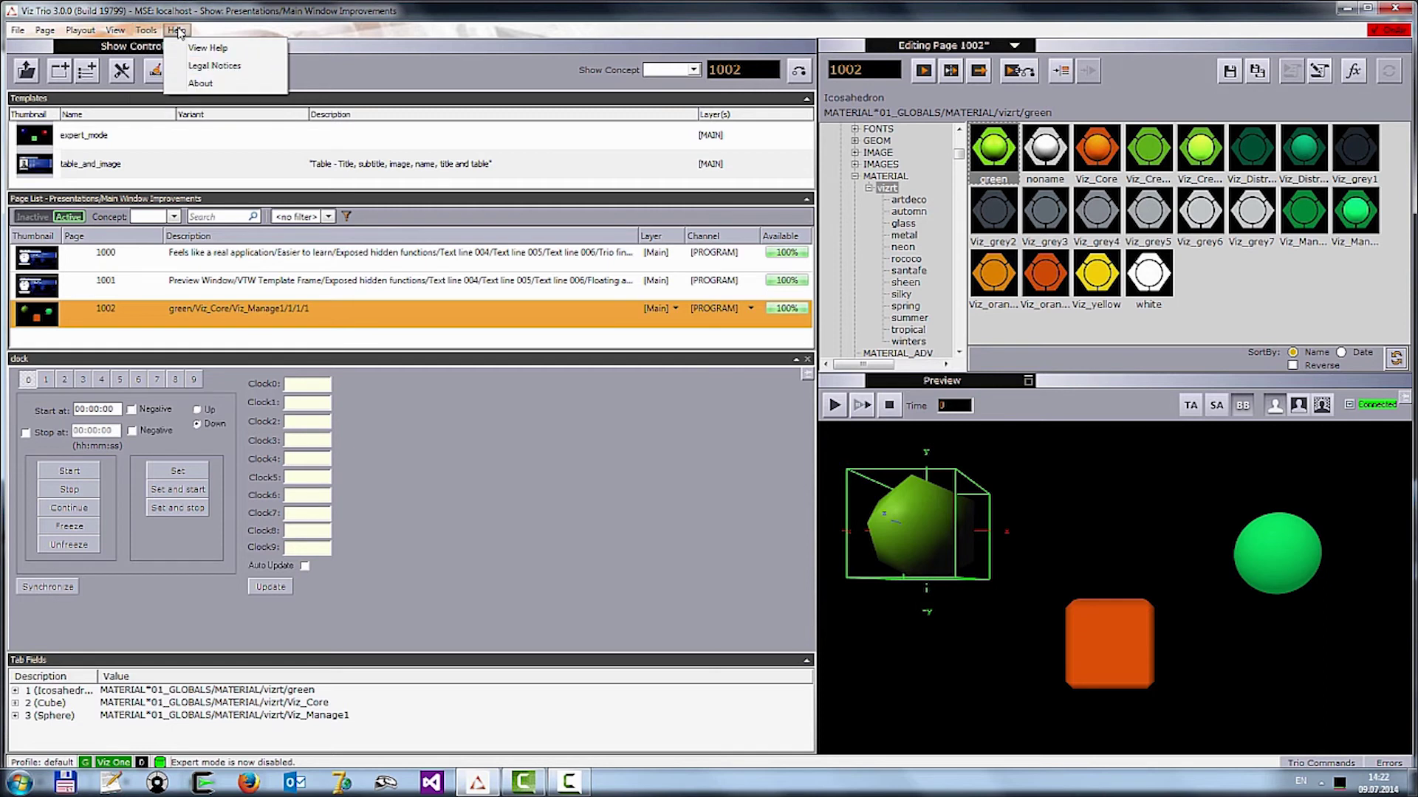
left_click(230, 32)
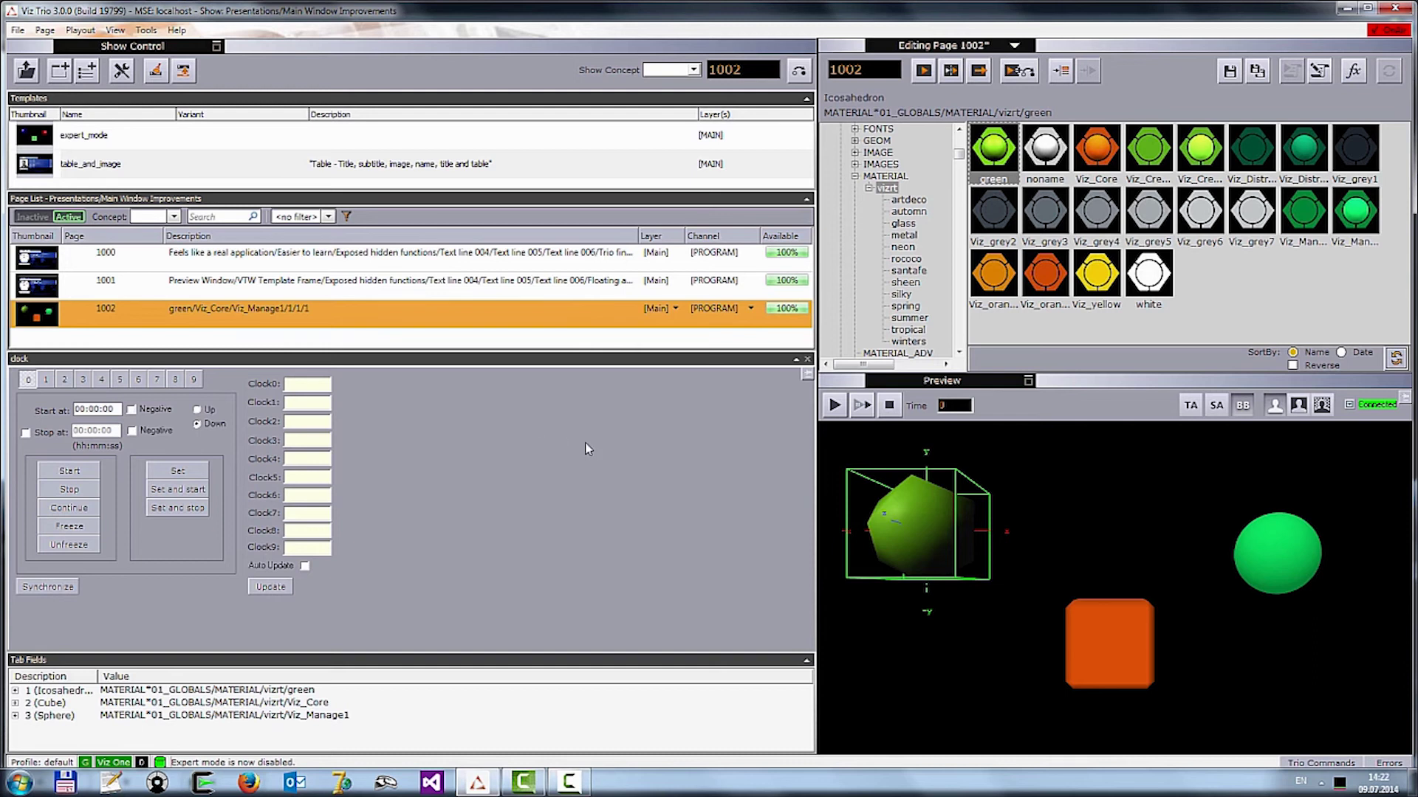
Step: Undock the clock panel as a slightly narrowed floating window and dock it back into the main window
left_click(806, 375)
left_click_drag(761, 207, 672, 151)
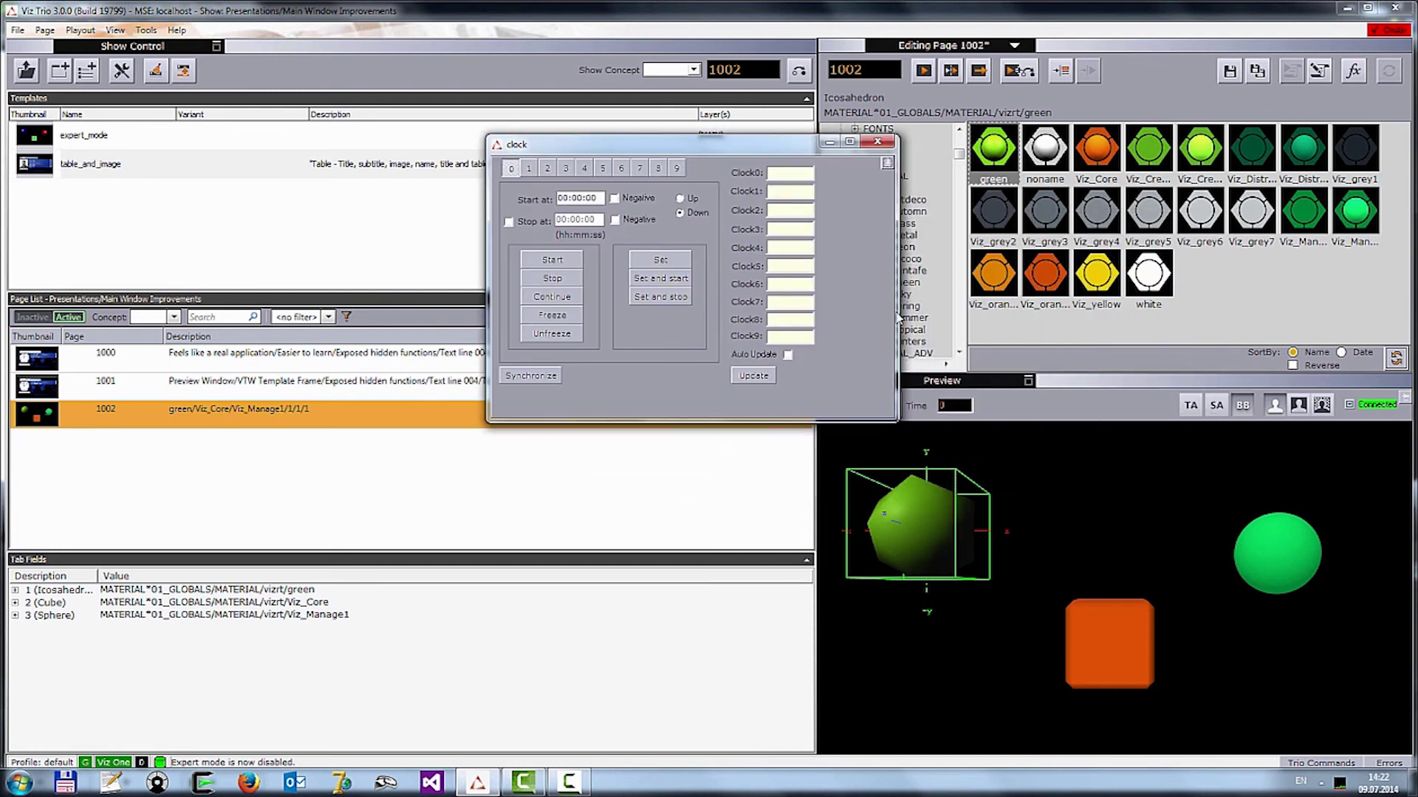
left_click_drag(897, 313, 883, 313)
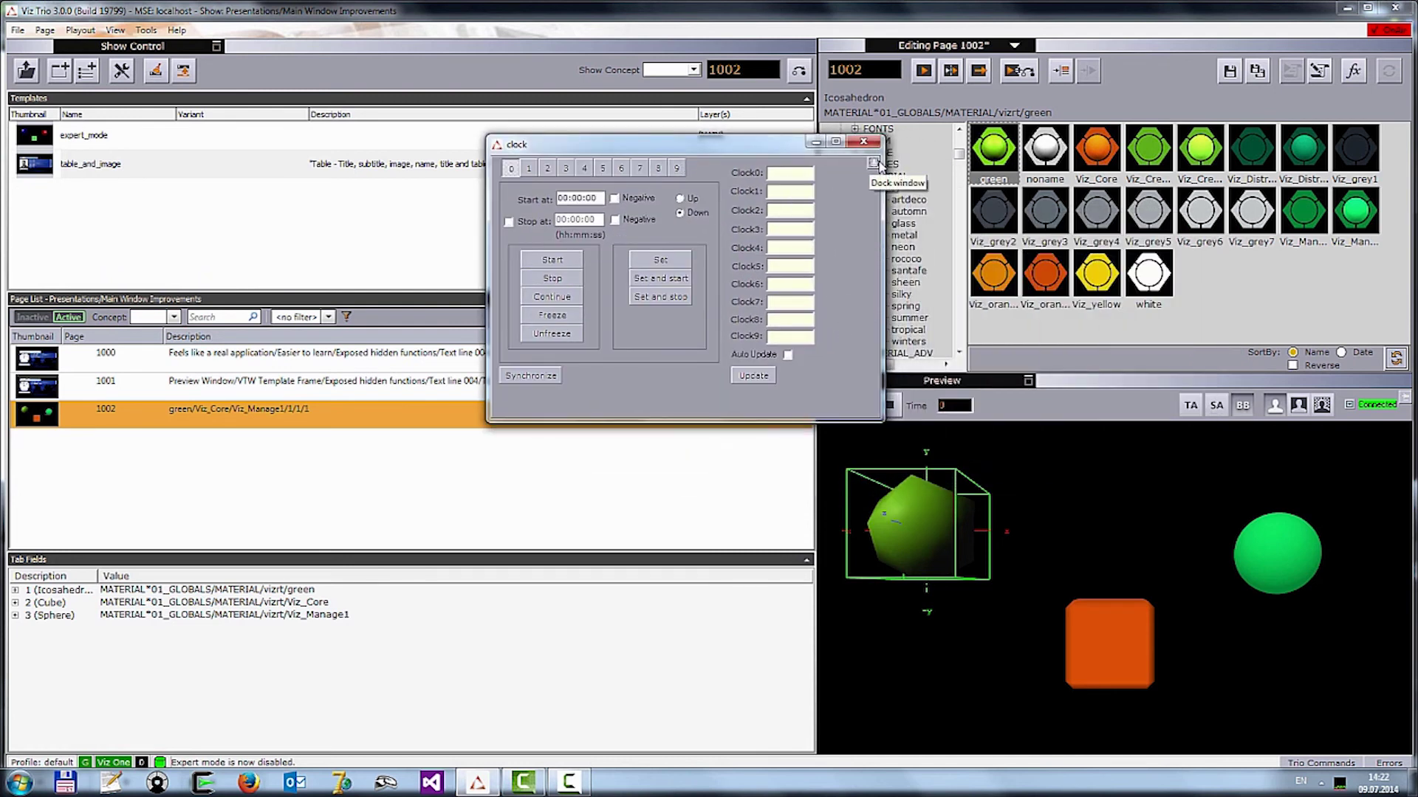
left_click(874, 162)
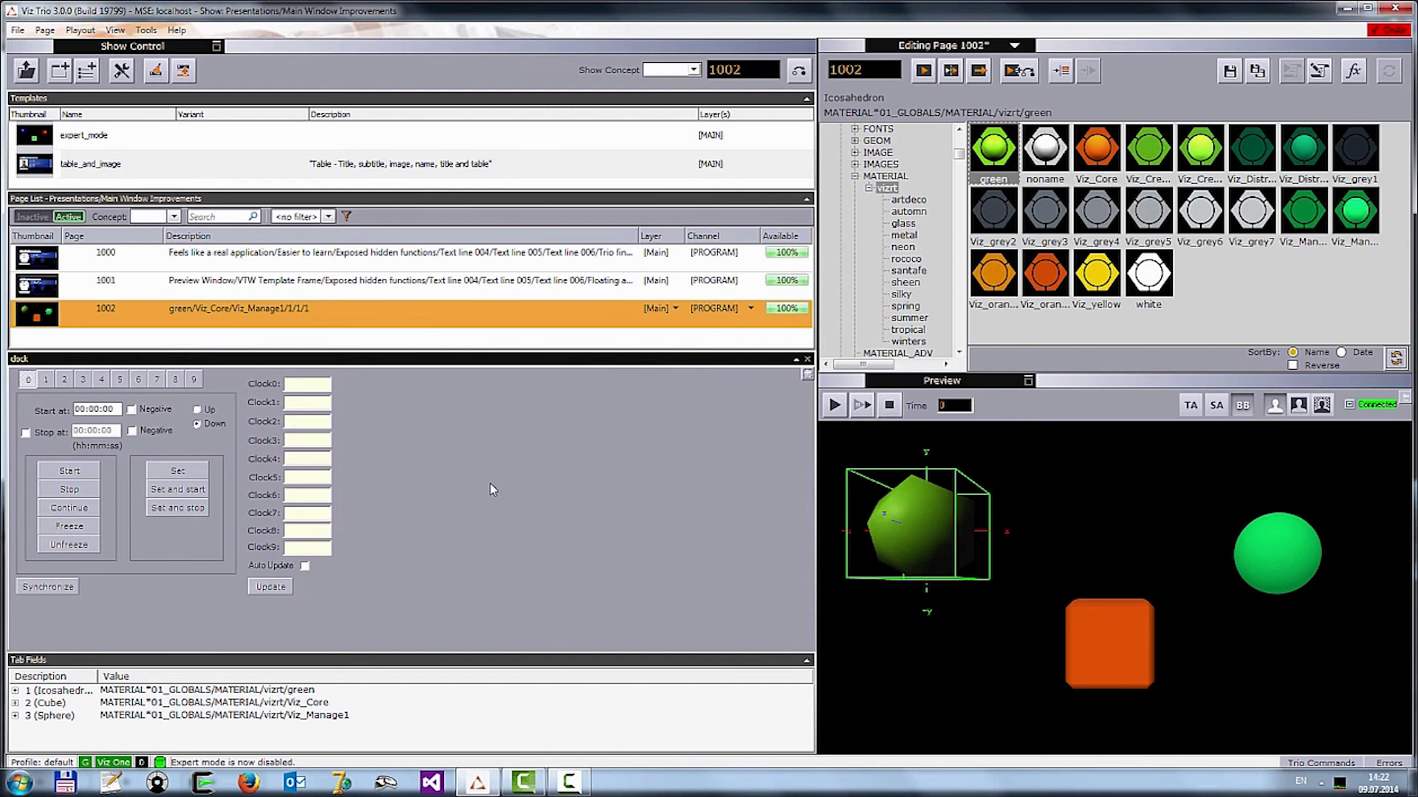
Step: Float the clock panel again, minimize and restore its window, and dock it back
left_click(808, 374)
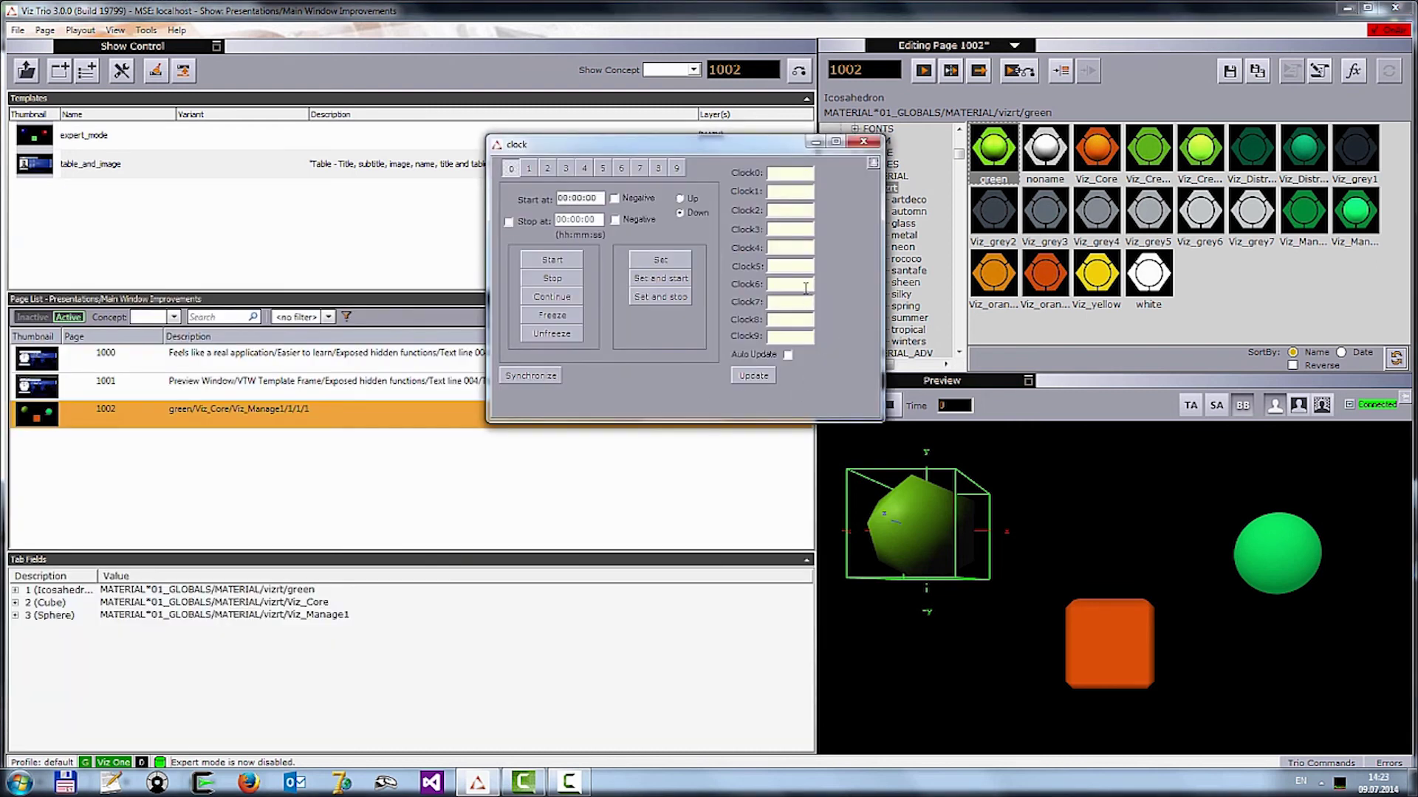
left_click_drag(711, 144, 752, 167)
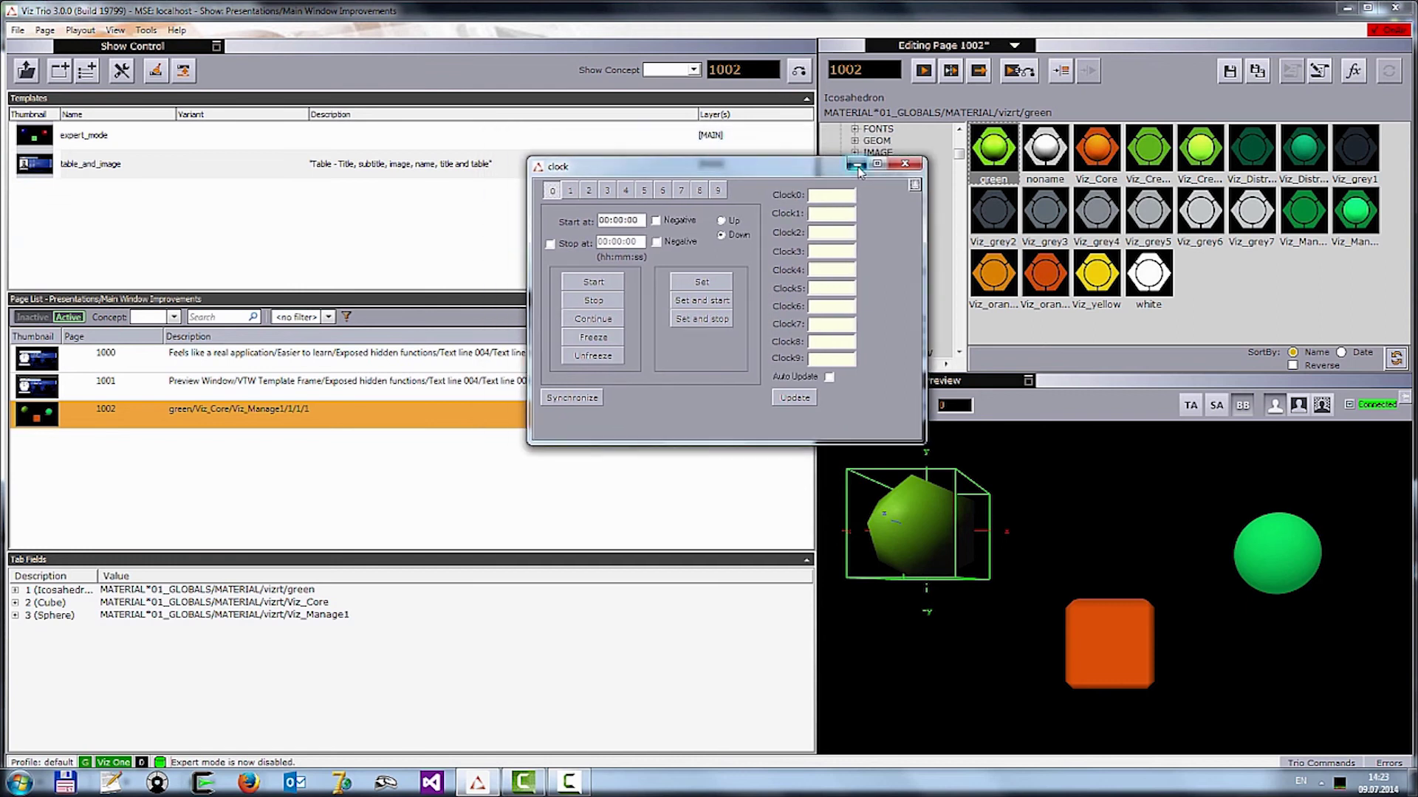
left_click(857, 164)
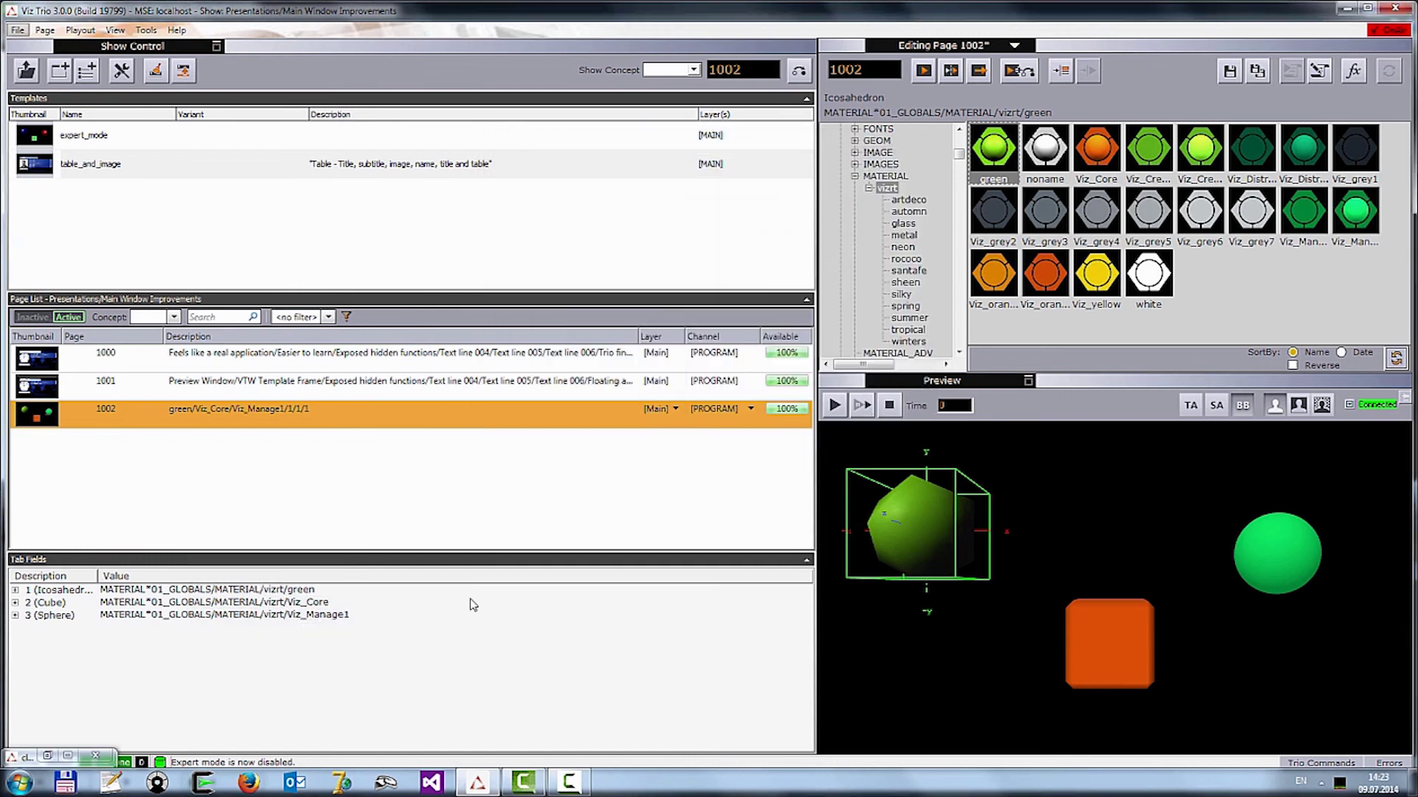
left_click(47, 756)
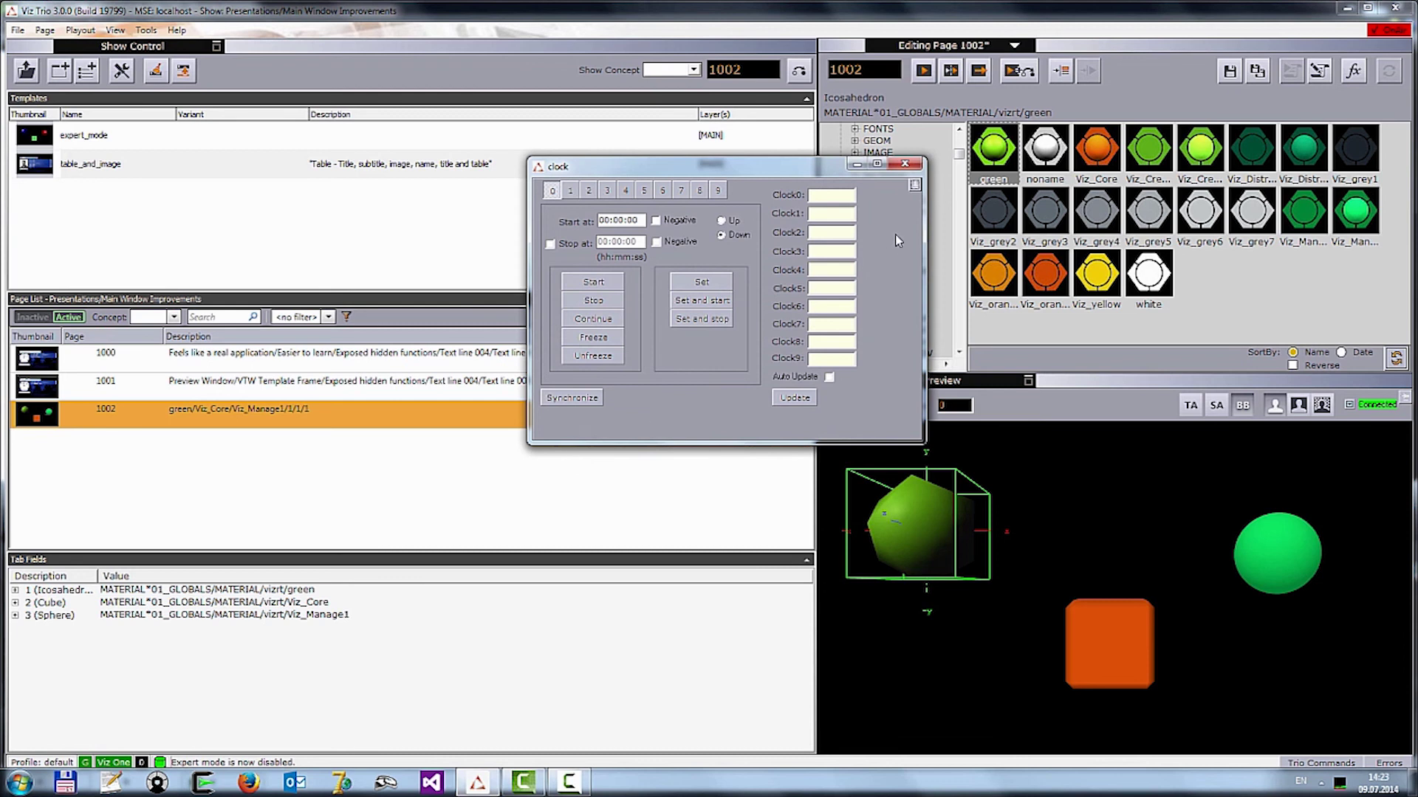
left_click(916, 187)
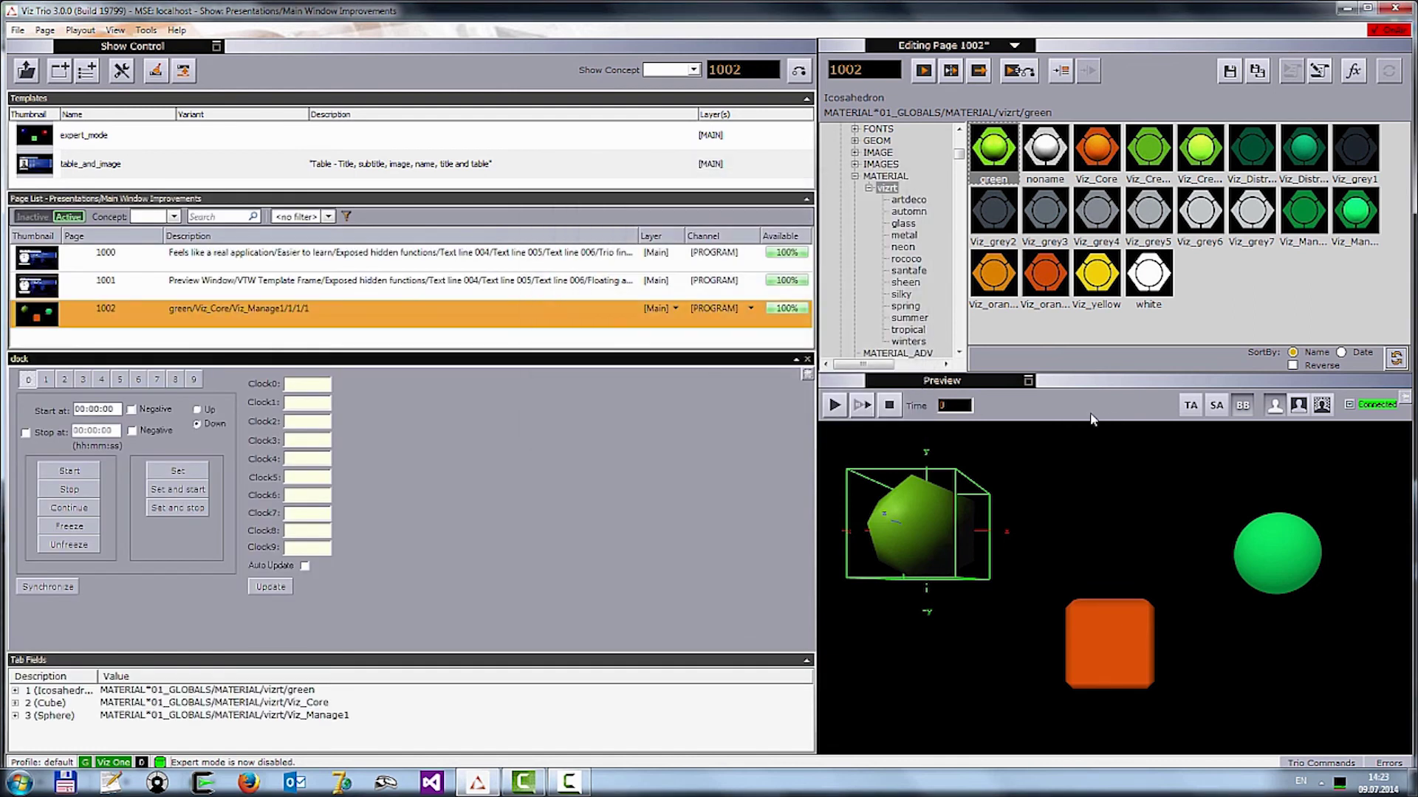
Step: Undock the Preview as an enlarged floating window, reposition it over the main window, and dock it back
left_click(1406, 403)
left_click_drag(650, 226, 536, 162)
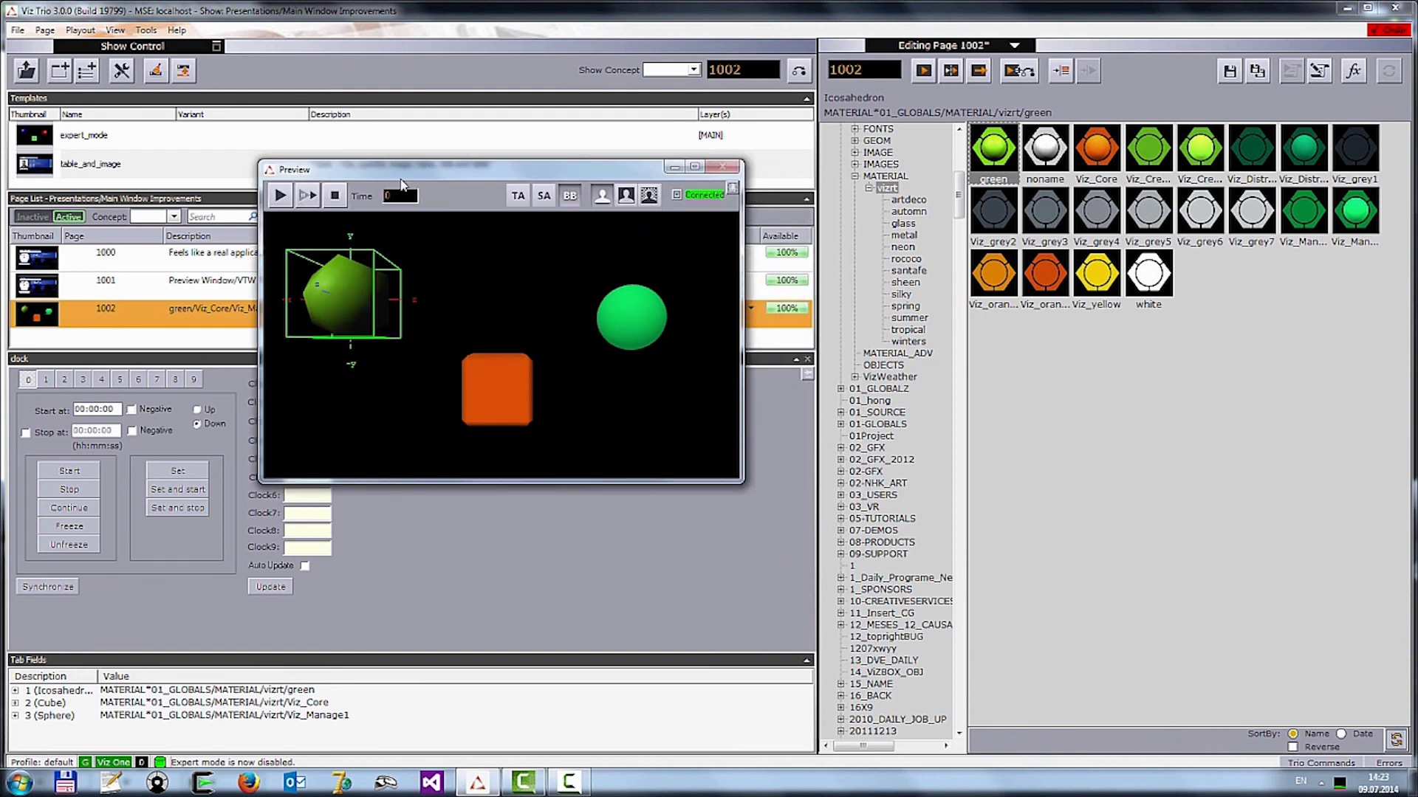
left_click_drag(259, 163, 120, 71)
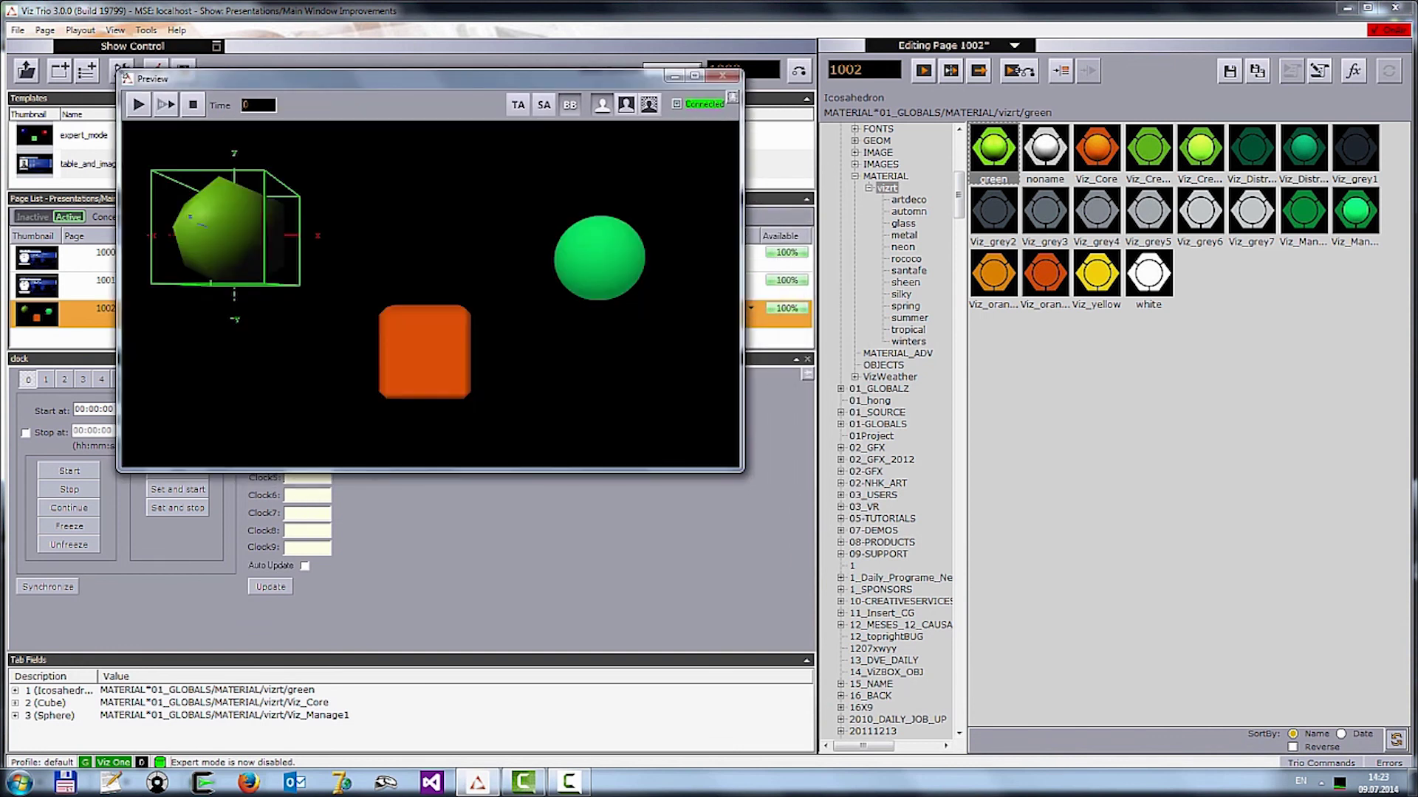
left_click_drag(299, 79, 729, 167)
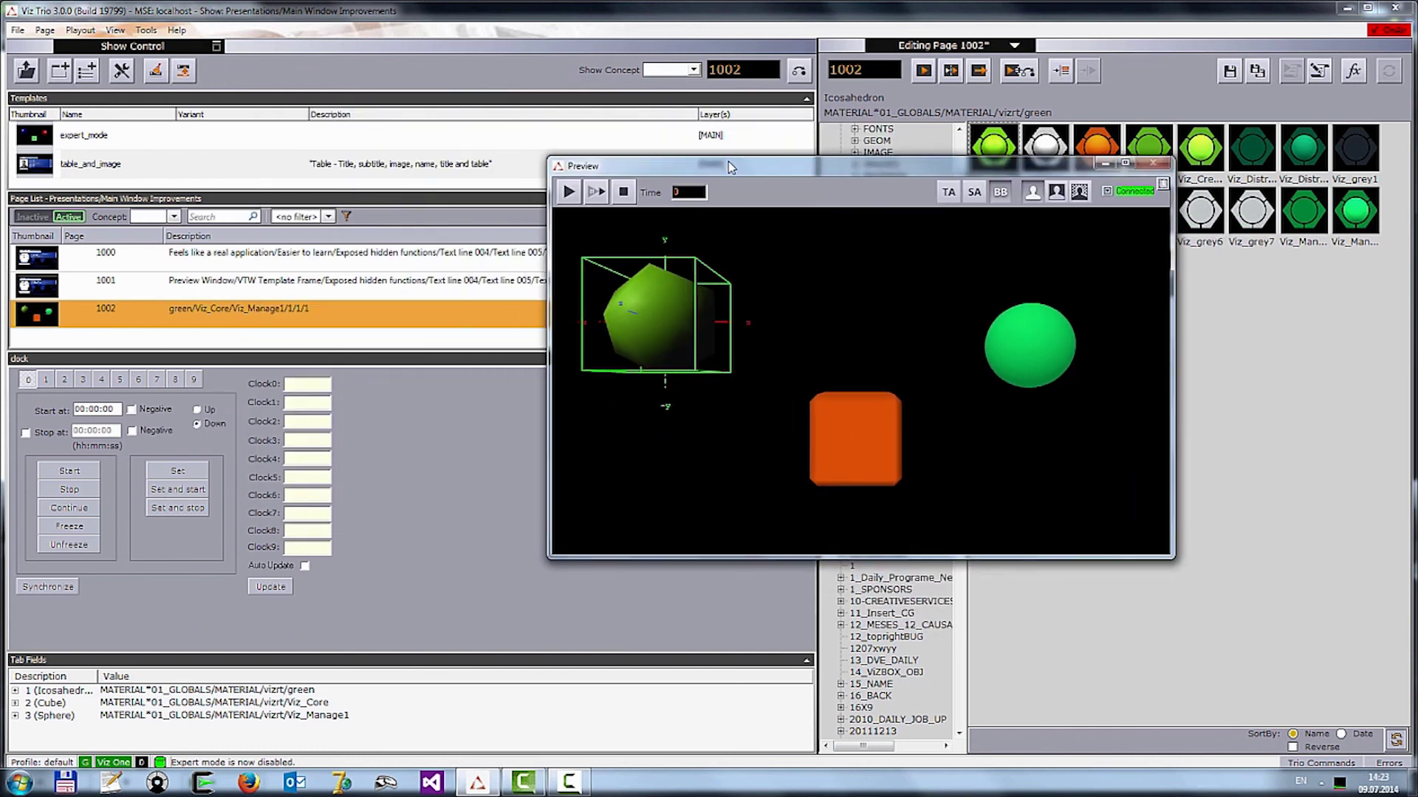
left_click_drag(1056, 166, 653, 217)
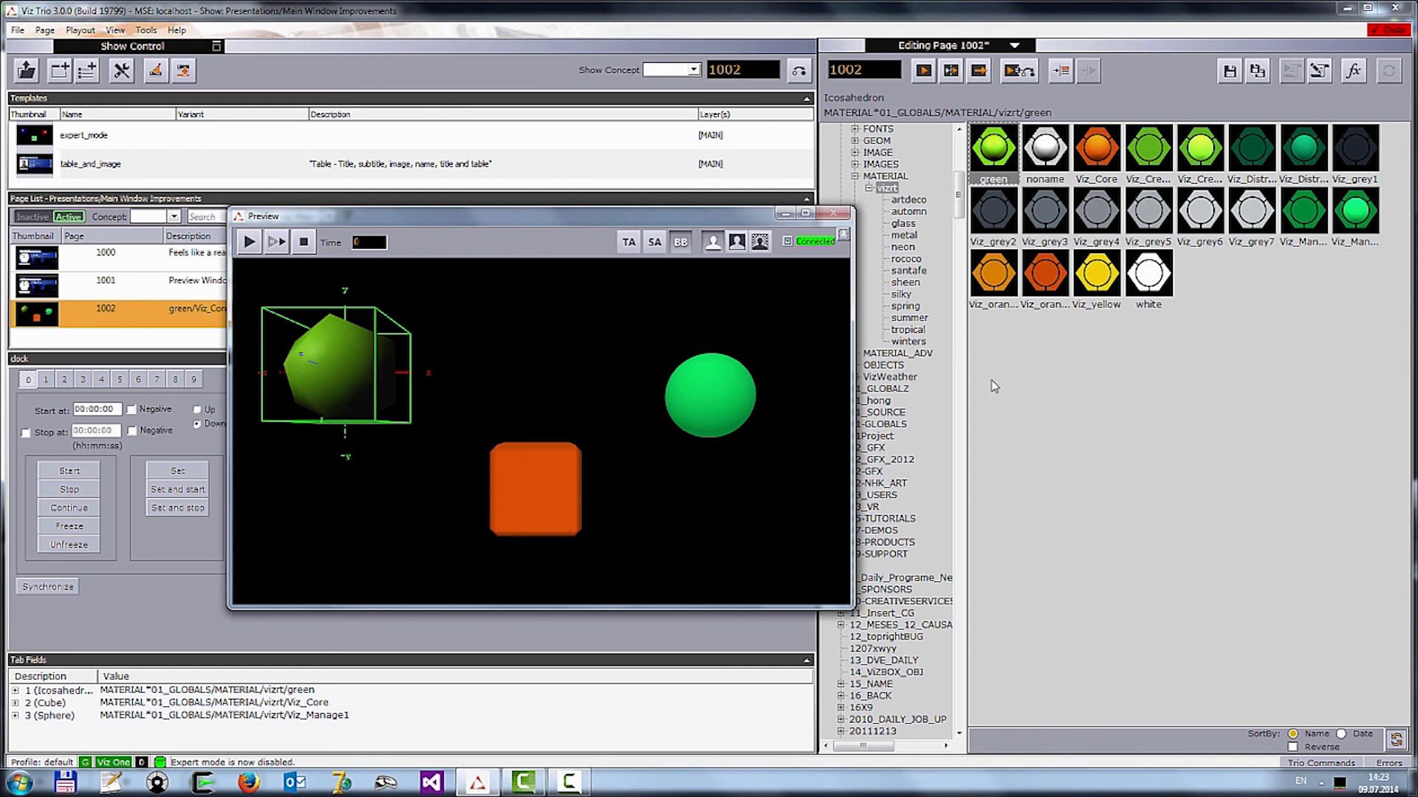
left_click(842, 235)
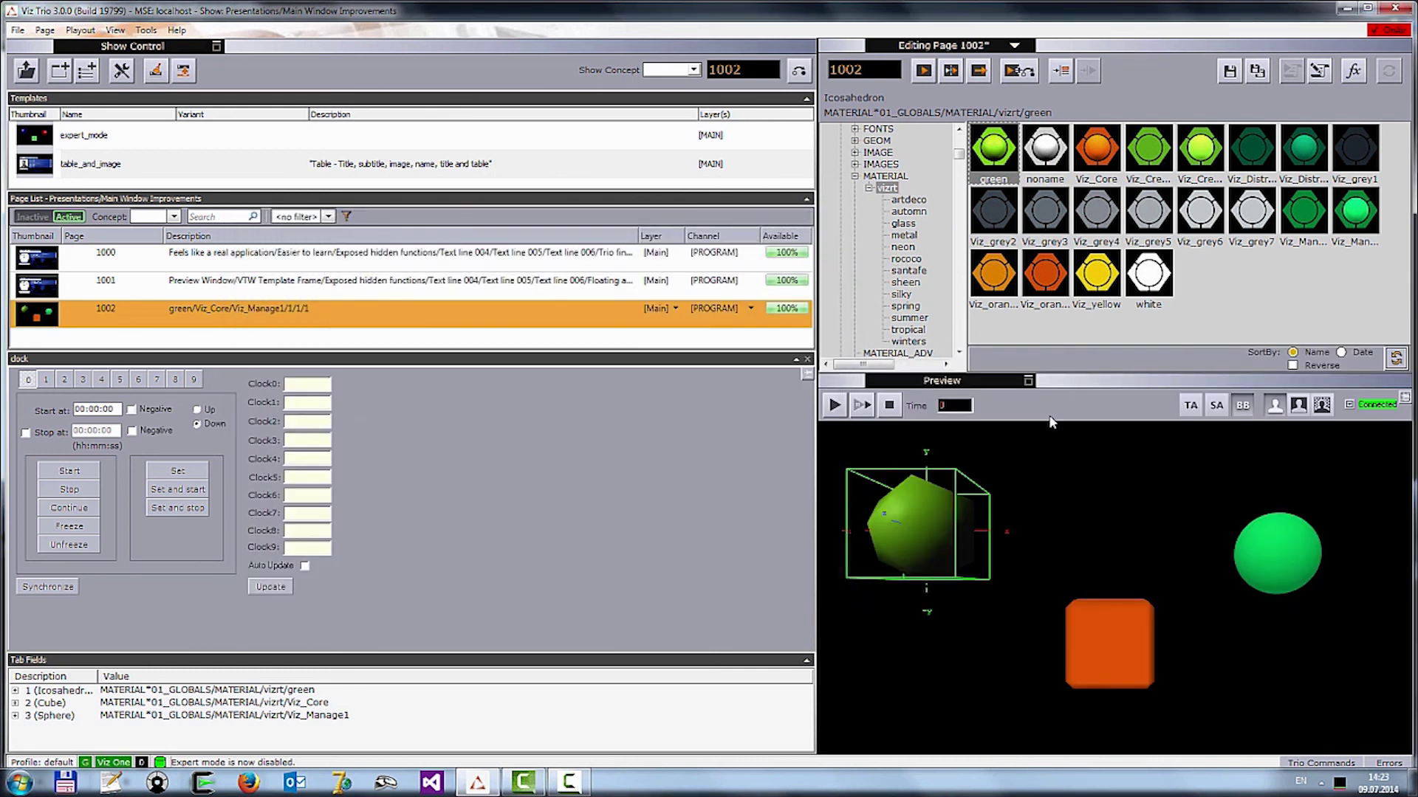